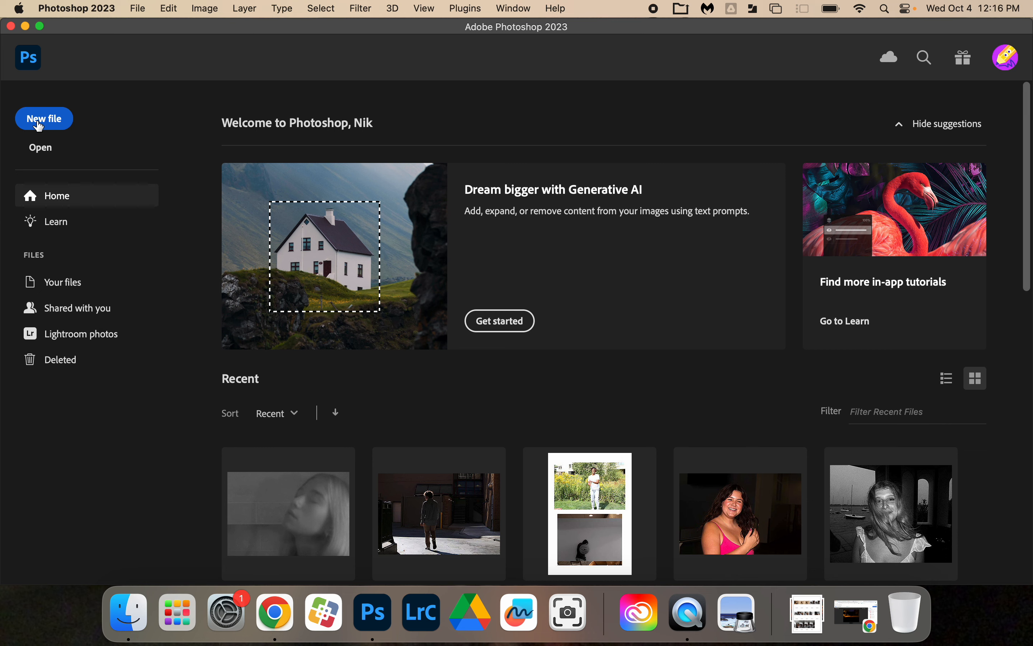
Step: Create a new document 10 inches wide and 8 inches high at 300 pixels/inch with a white background
left_click(40, 126)
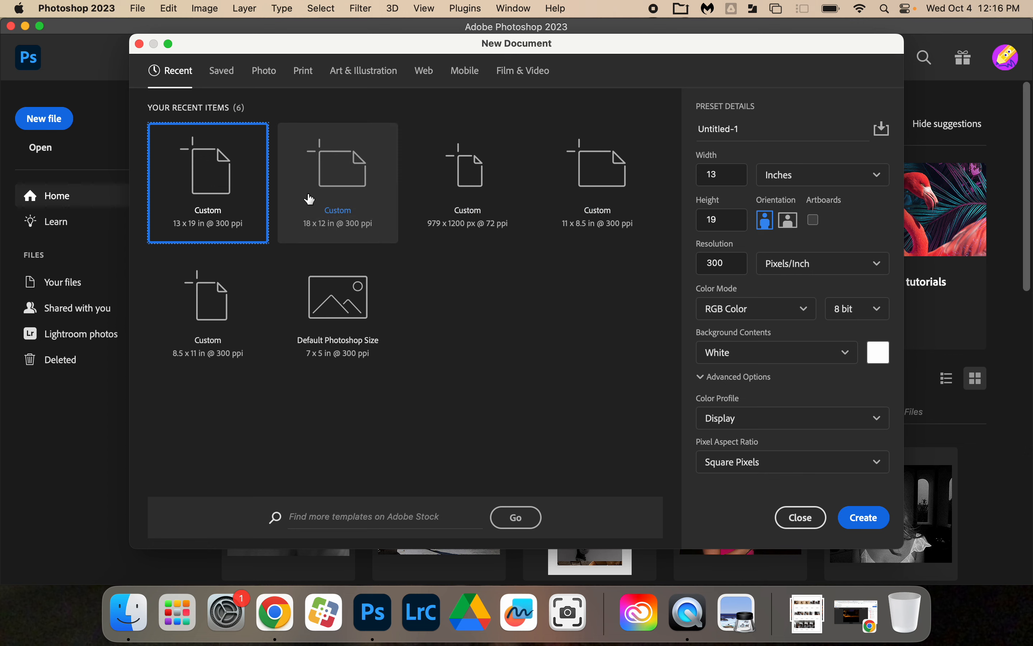
double_click(733, 174)
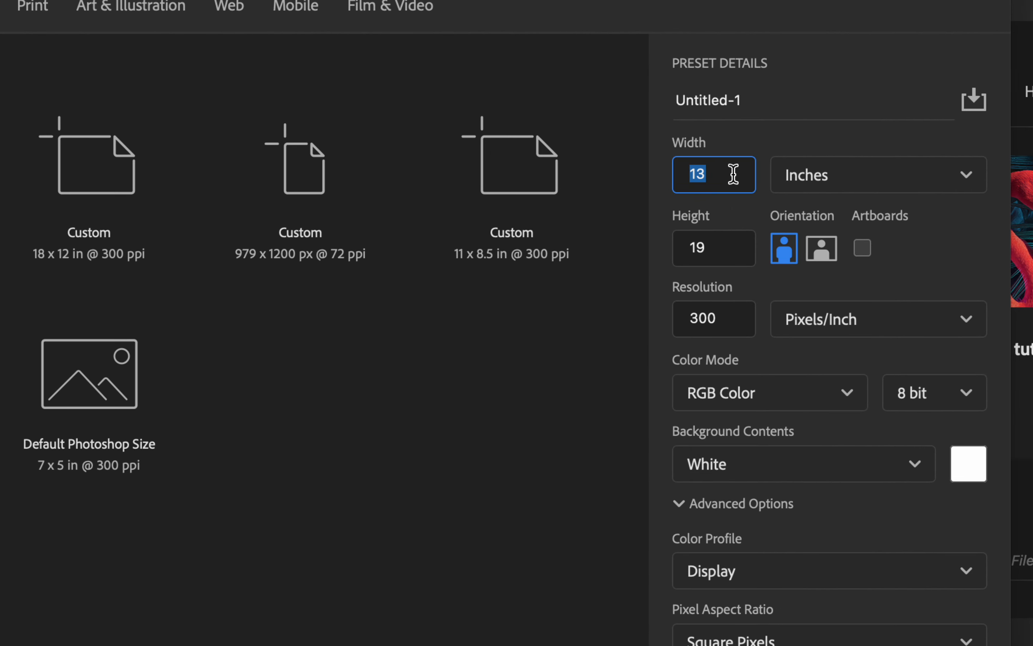
type("10")
double_click(715, 247)
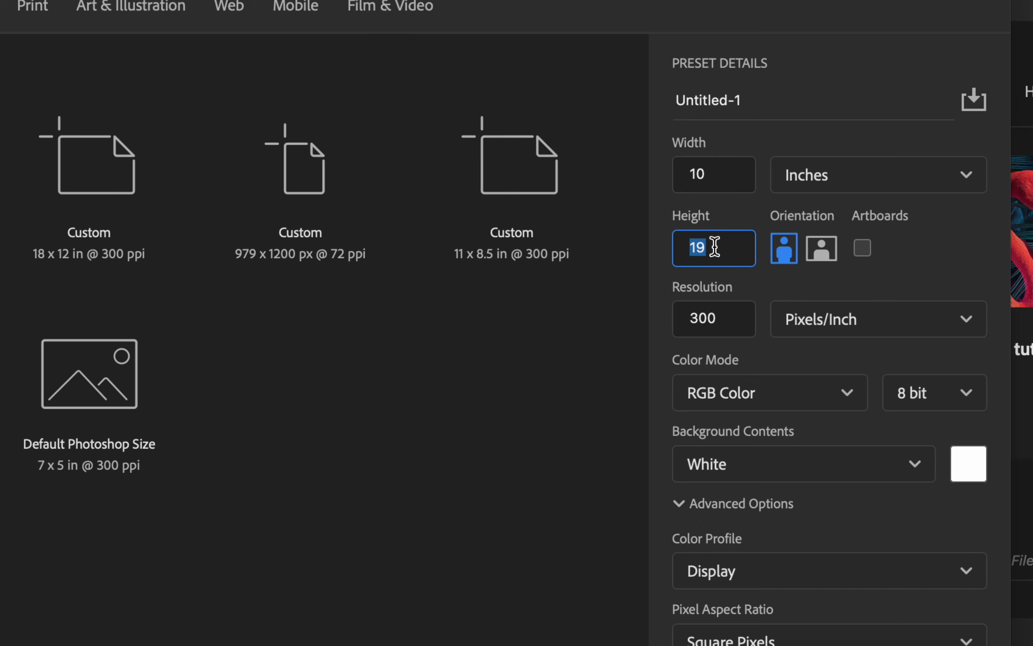
type("8")
double_click(721, 318)
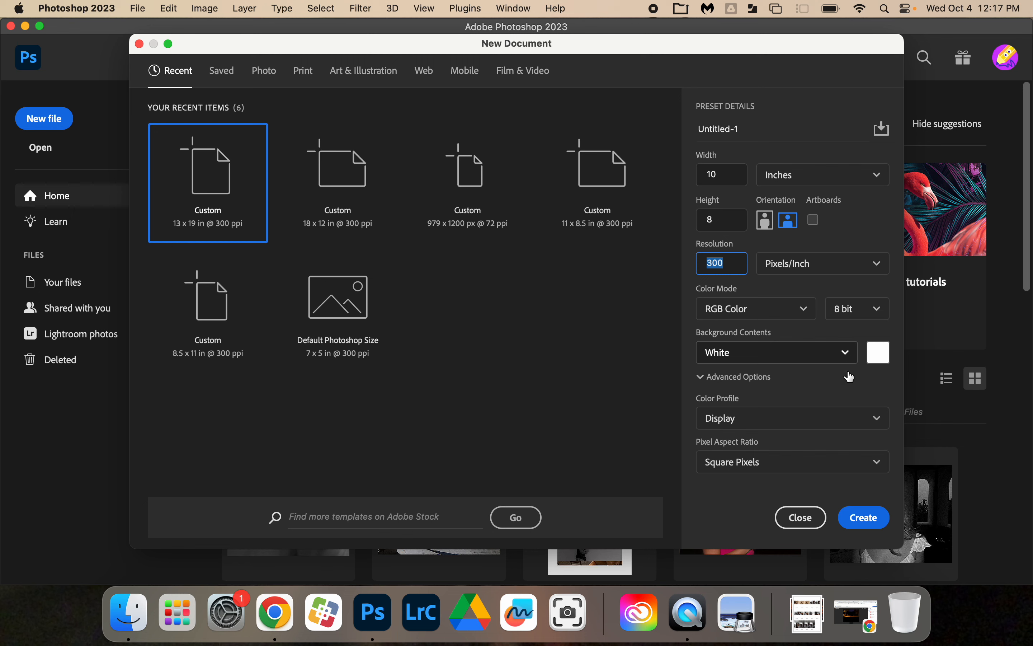
left_click(867, 517)
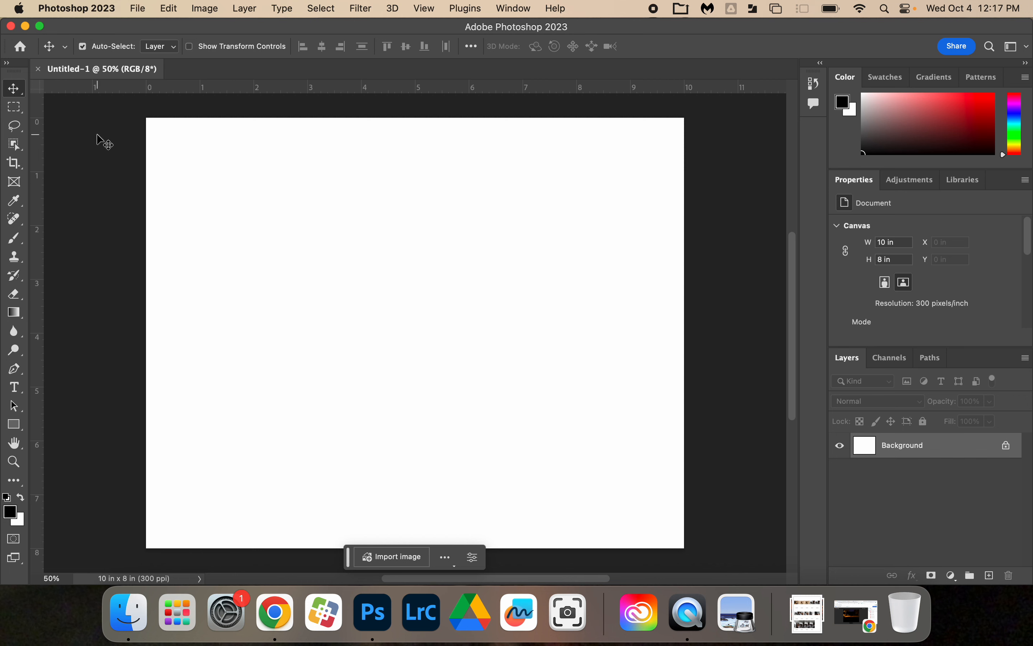
Step: Open the photos IMG_4984-2.jpg and IMG_5006.jpg together from the portrait assignment folder
left_click(136, 11)
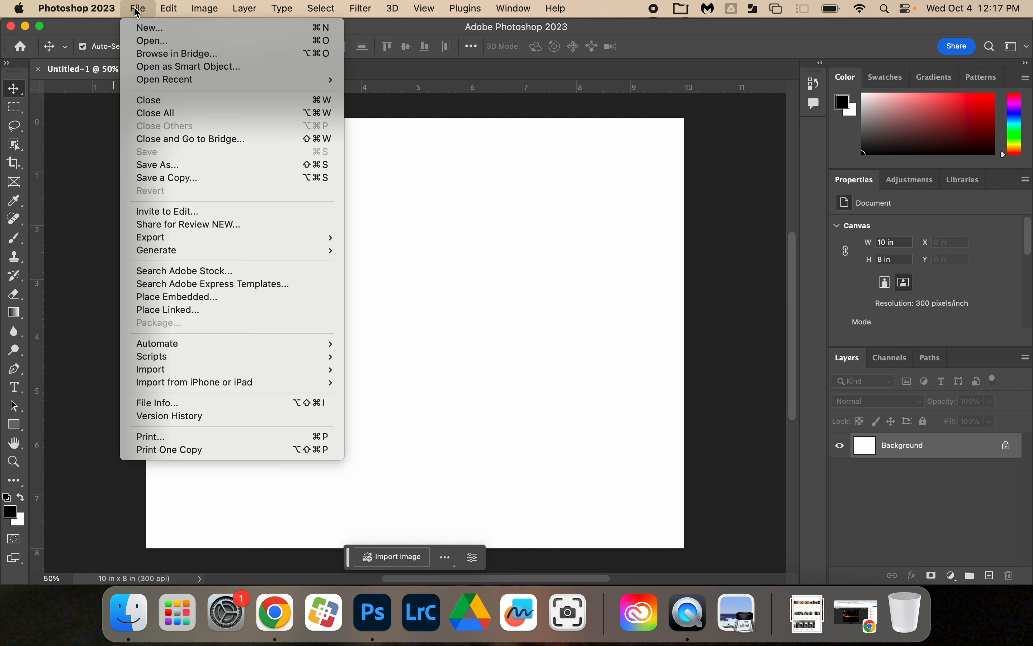
left_click(154, 42)
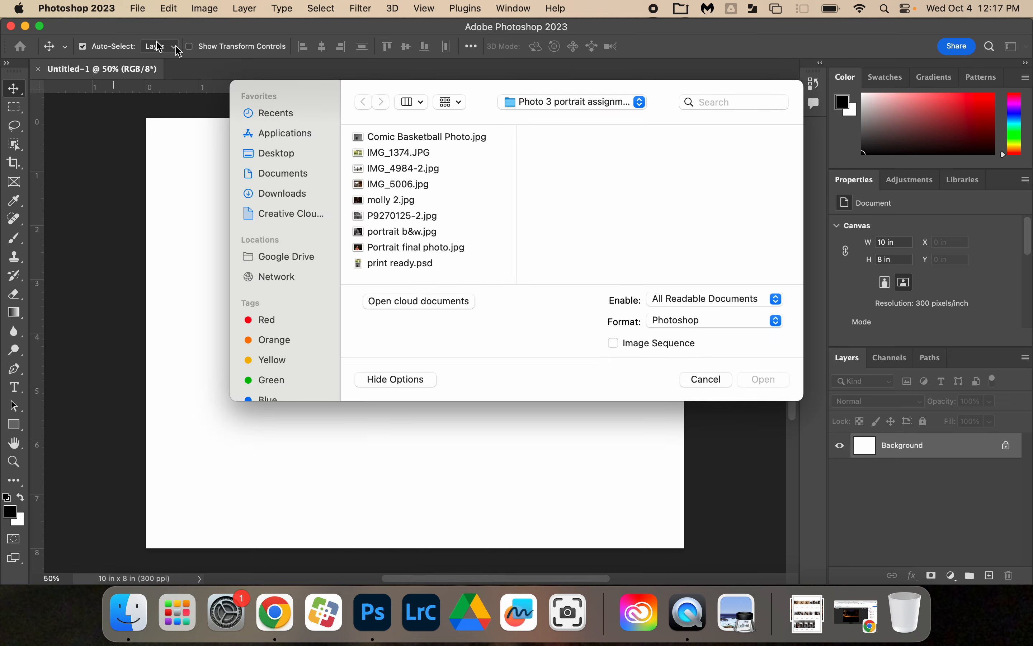
left_click(454, 168)
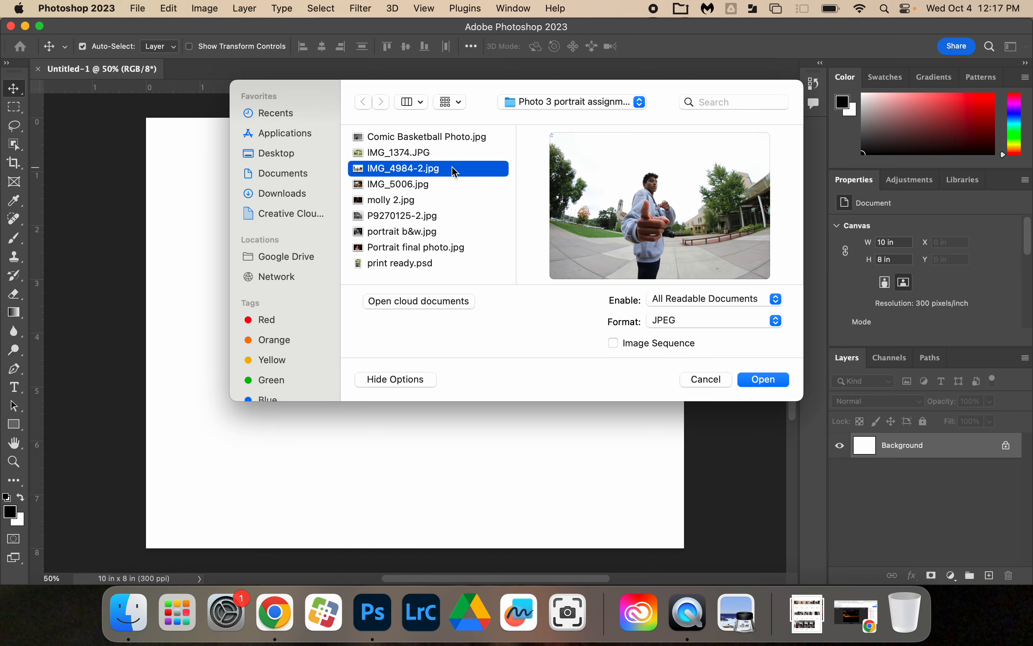
left_click(436, 186)
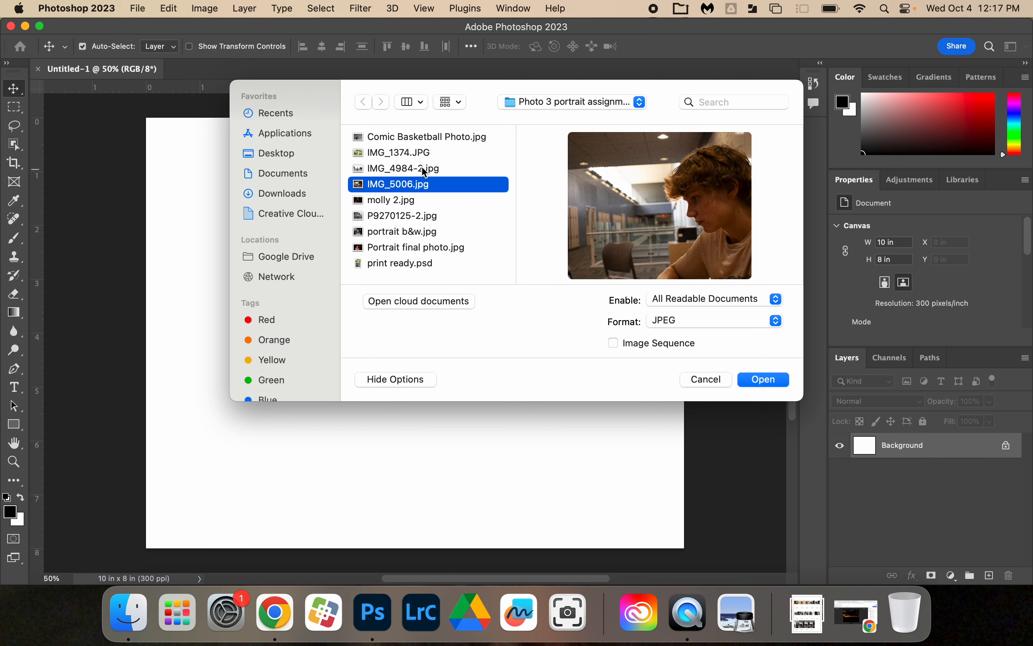
left_click(422, 169, "shift")
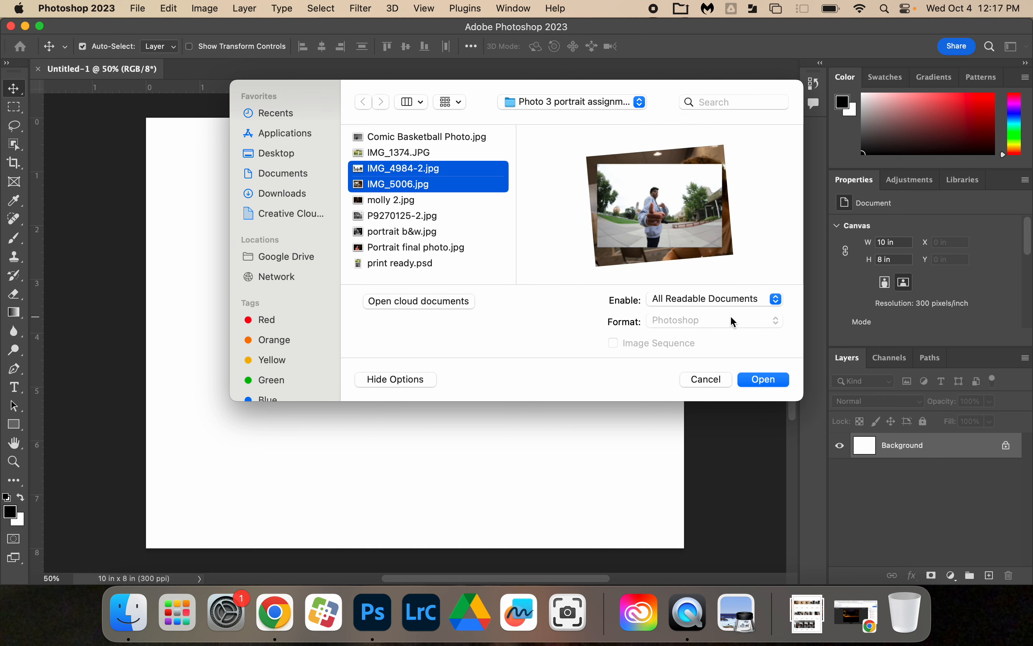
left_click(774, 382)
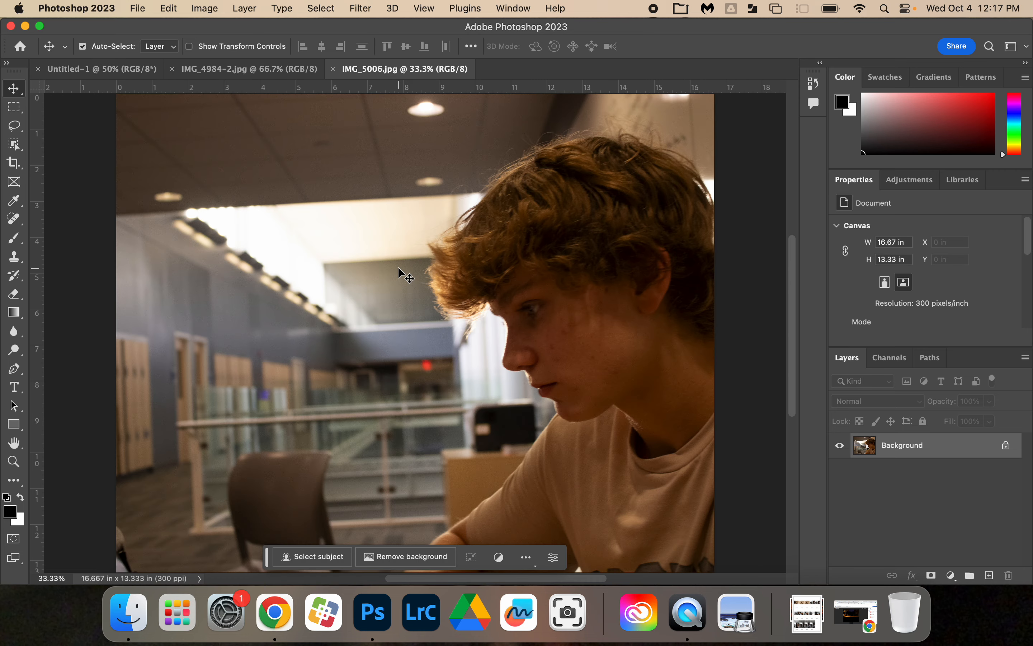
Step: Look over the blank document and both opened photos, ending on IMG_5006.jpg
left_click(234, 75)
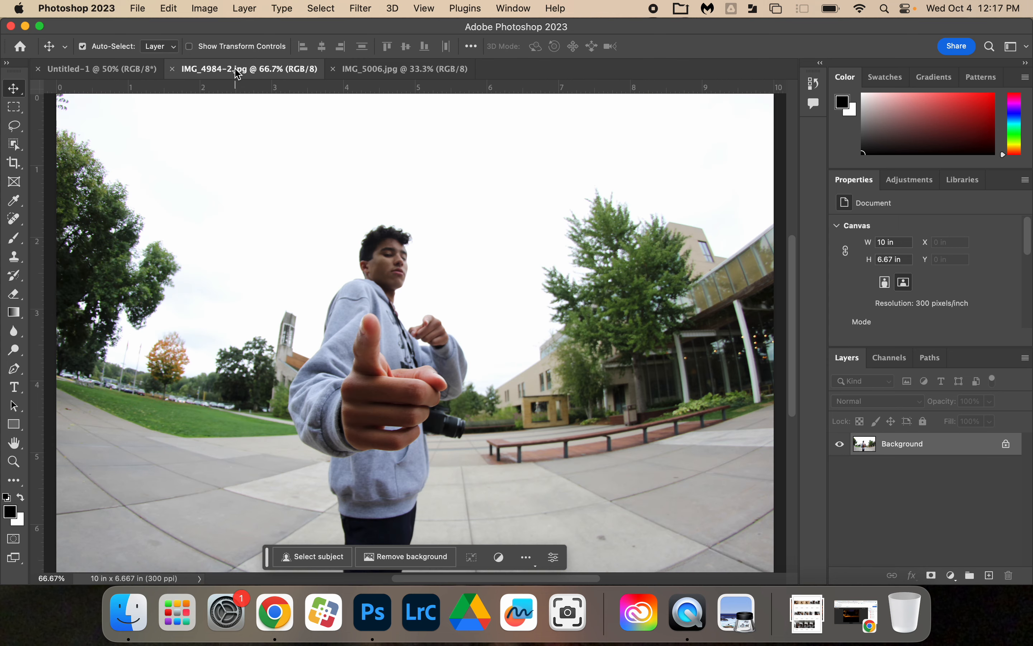
left_click(136, 74)
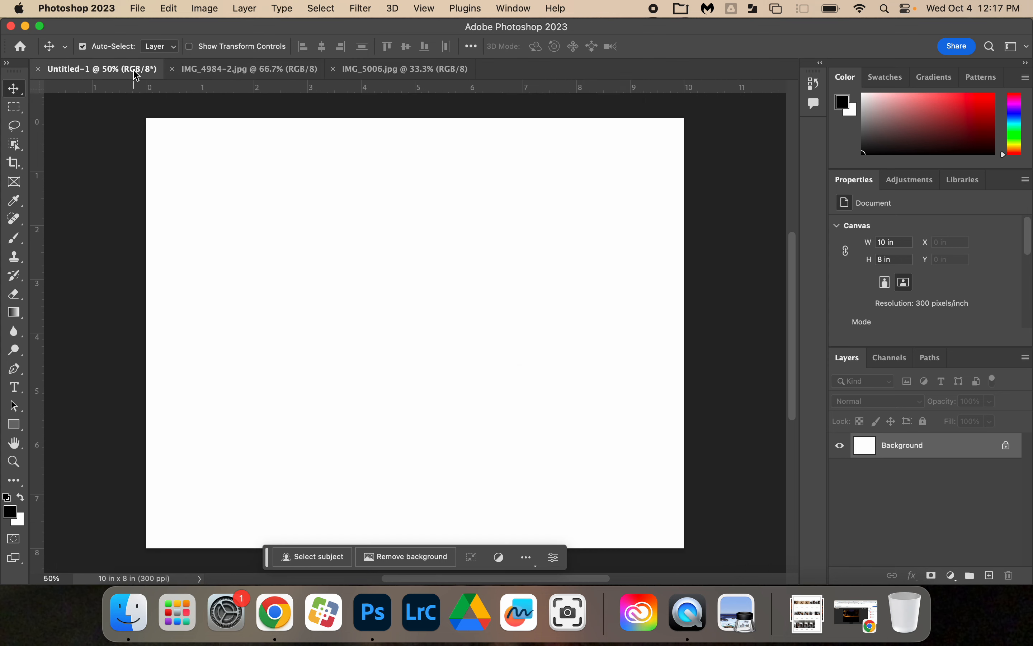
left_click(217, 72)
left_click(364, 74)
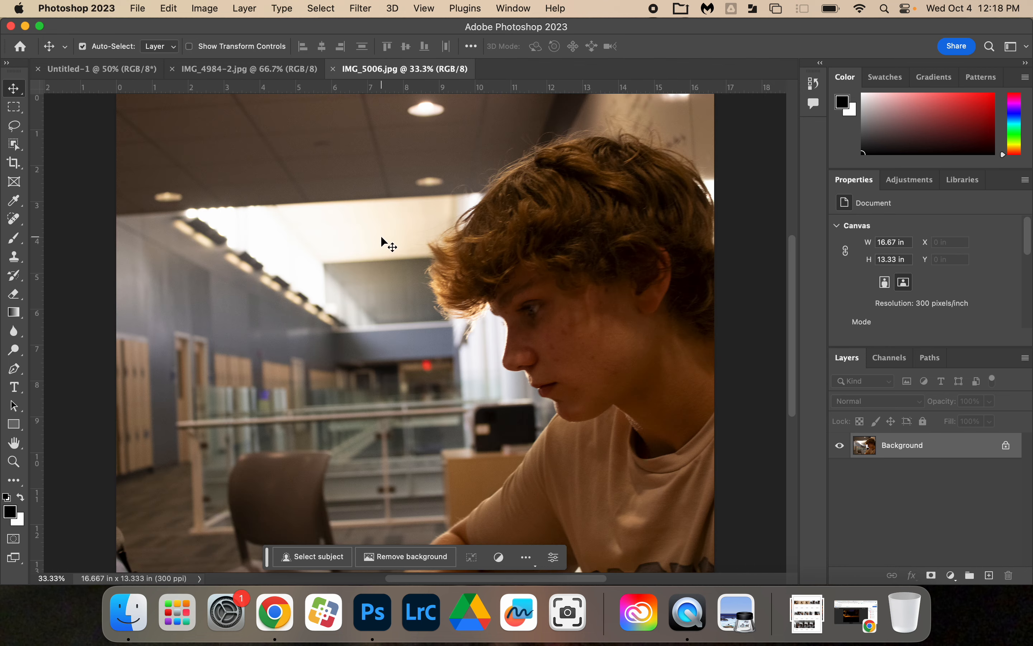
Step: Convert the locked Background of IMG_5006.jpg into a regular layer, keeping the default name and settings
scroll(357, 270, "down", 3)
scroll(361, 277, "up", 1)
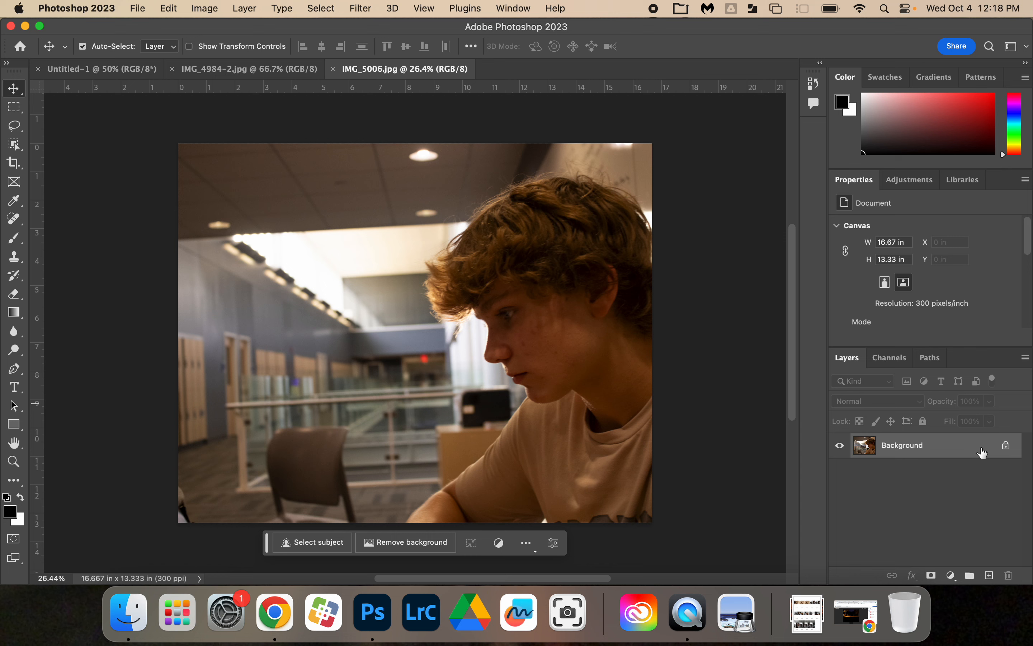
double_click(970, 450)
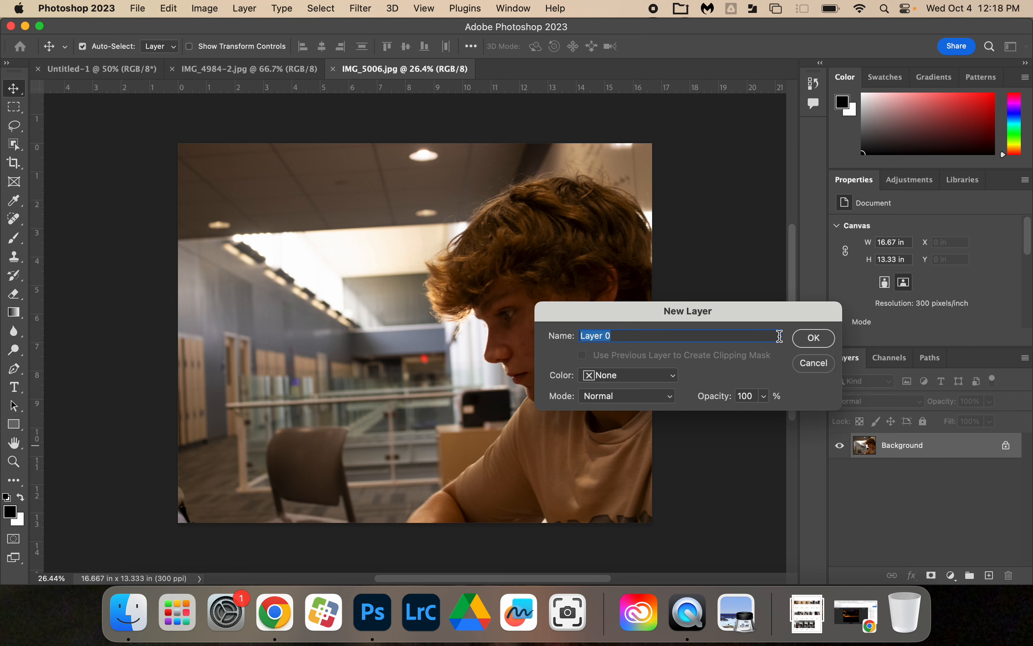
left_click(813, 345)
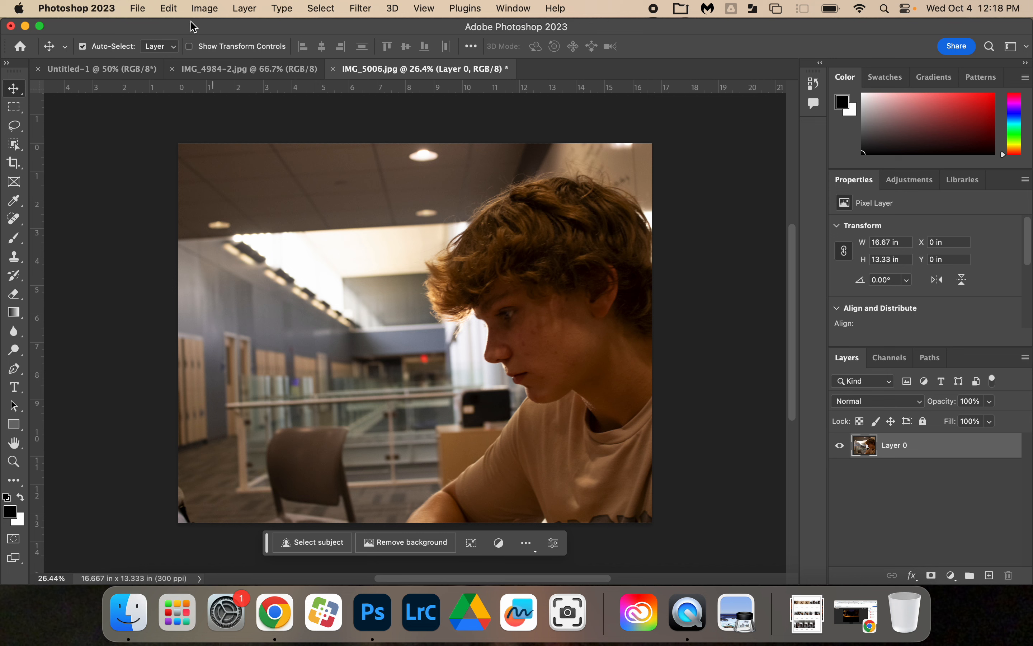
Step: Select the entire IMG_5006.jpg canvas and copy it
left_click(149, 7)
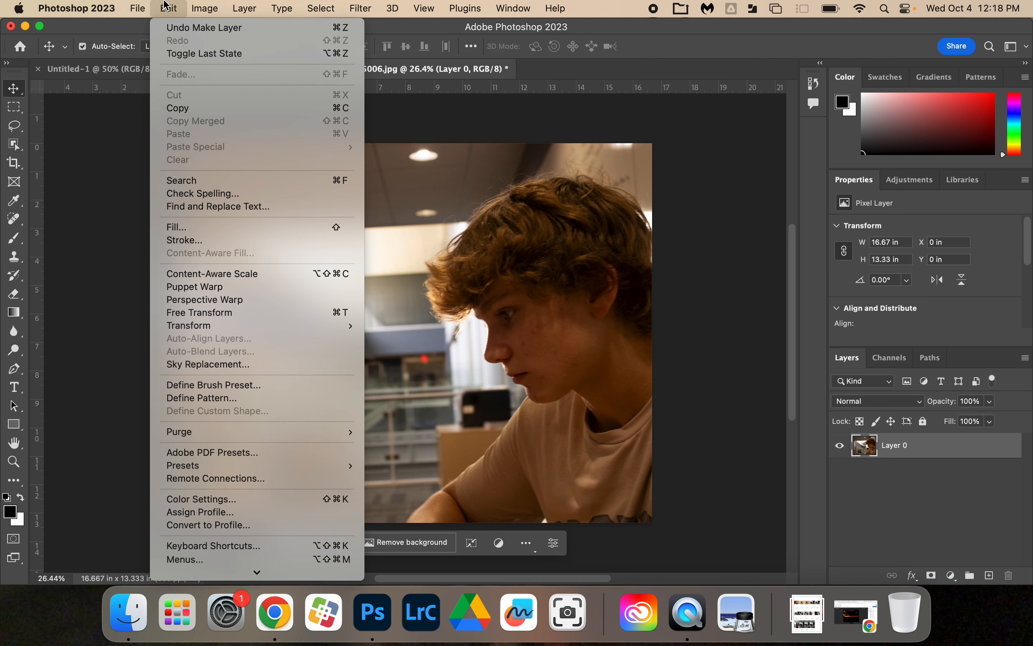
mouse_move(201, 6)
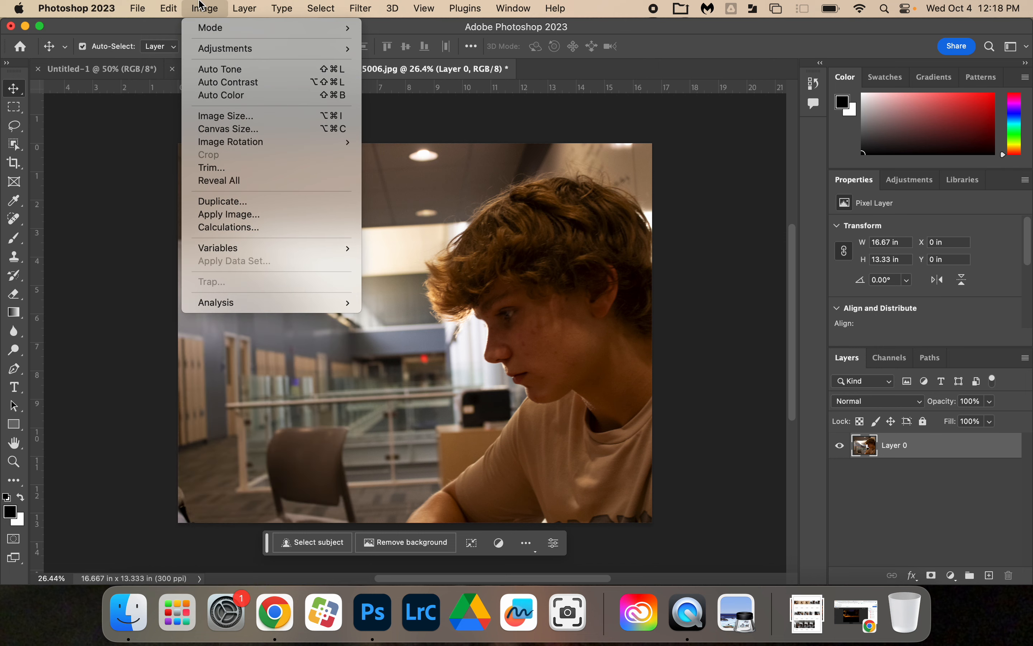
mouse_move(320, 8)
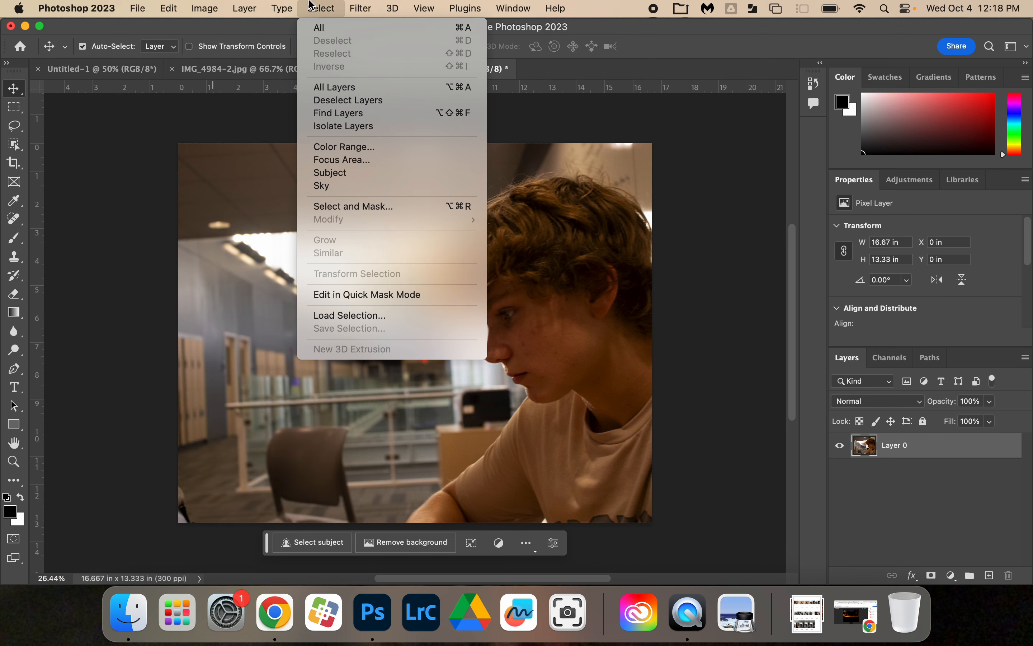
left_click(333, 30)
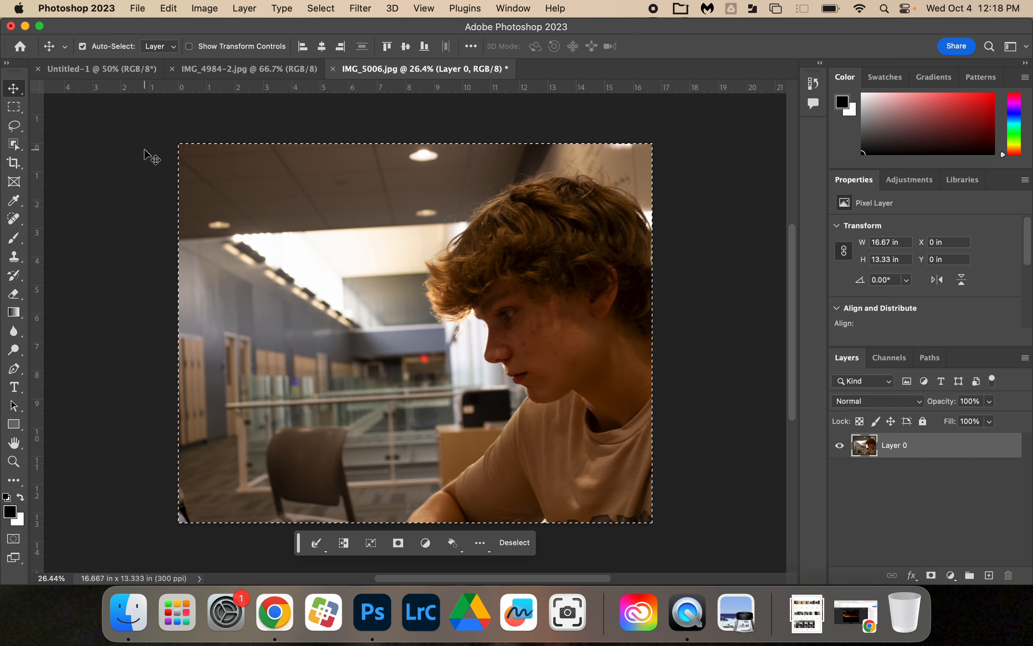
left_click(170, 9)
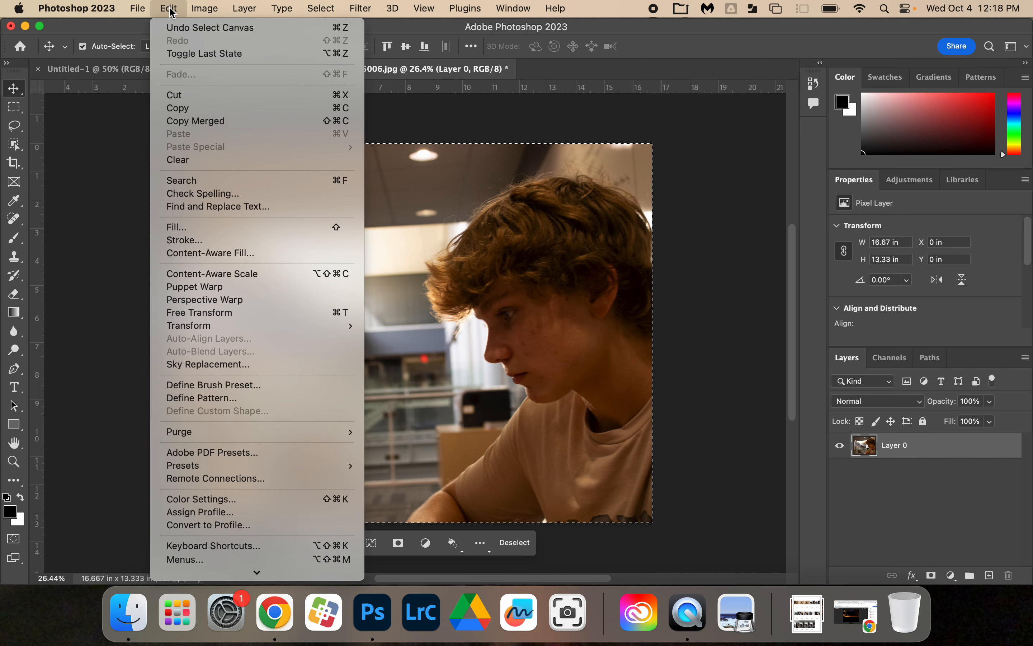
left_click(188, 108)
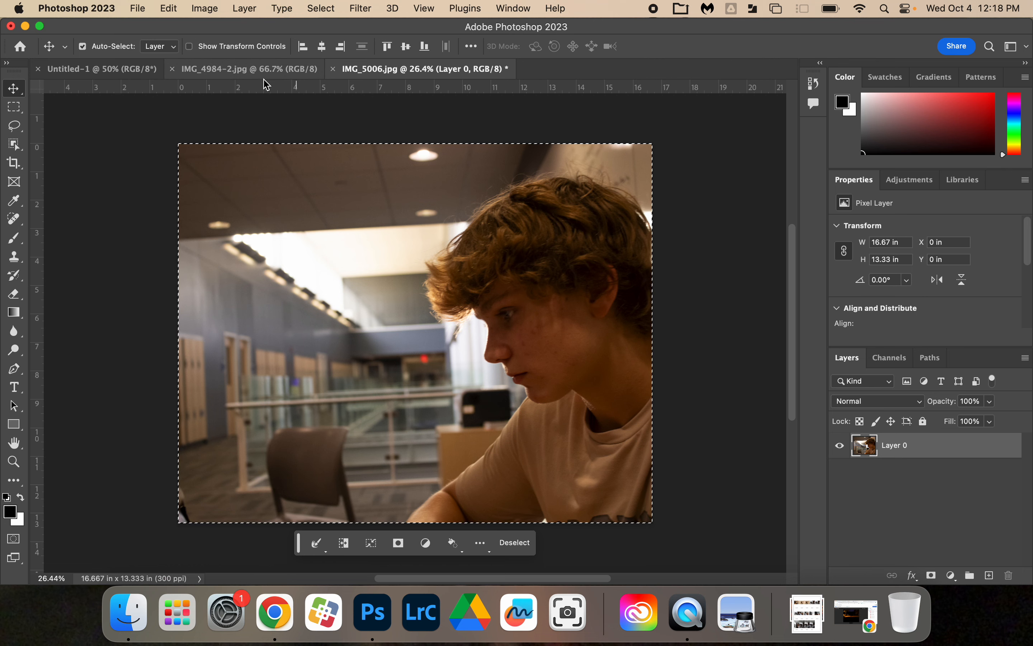
Step: Paste the copied photo into the blank Untitled-1 document, accepting the color profile conversion
left_click(95, 77)
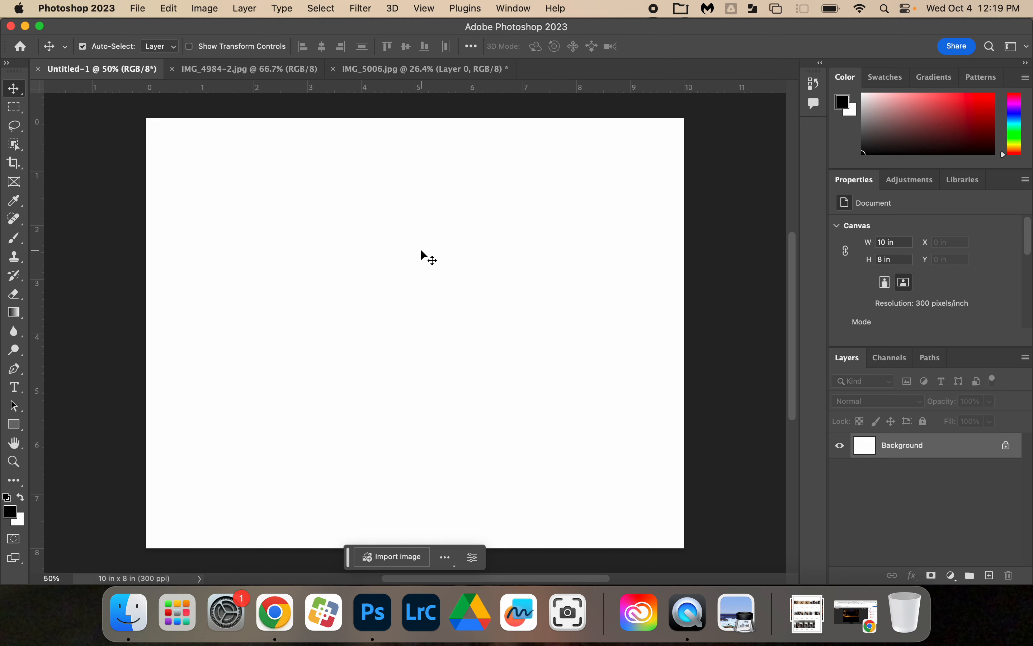
left_click(167, 8)
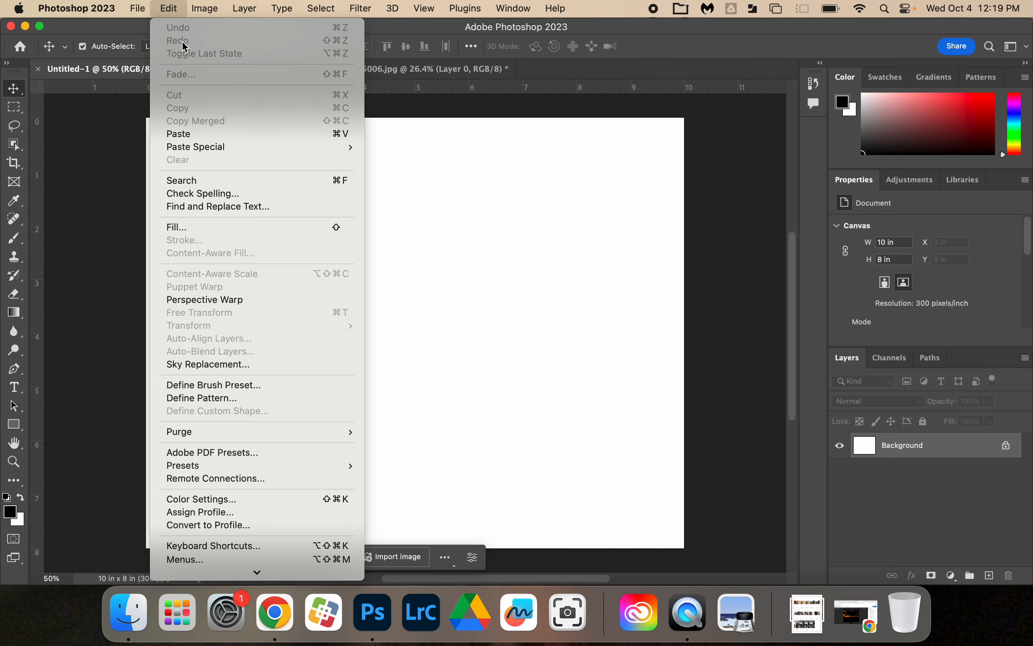
left_click(253, 135)
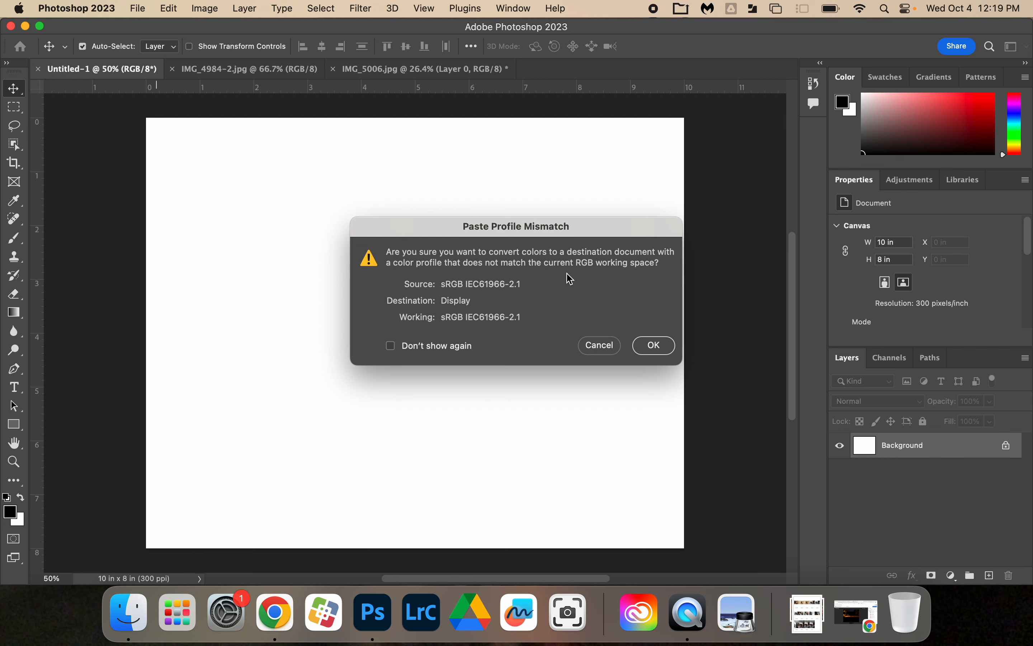
left_click(655, 347)
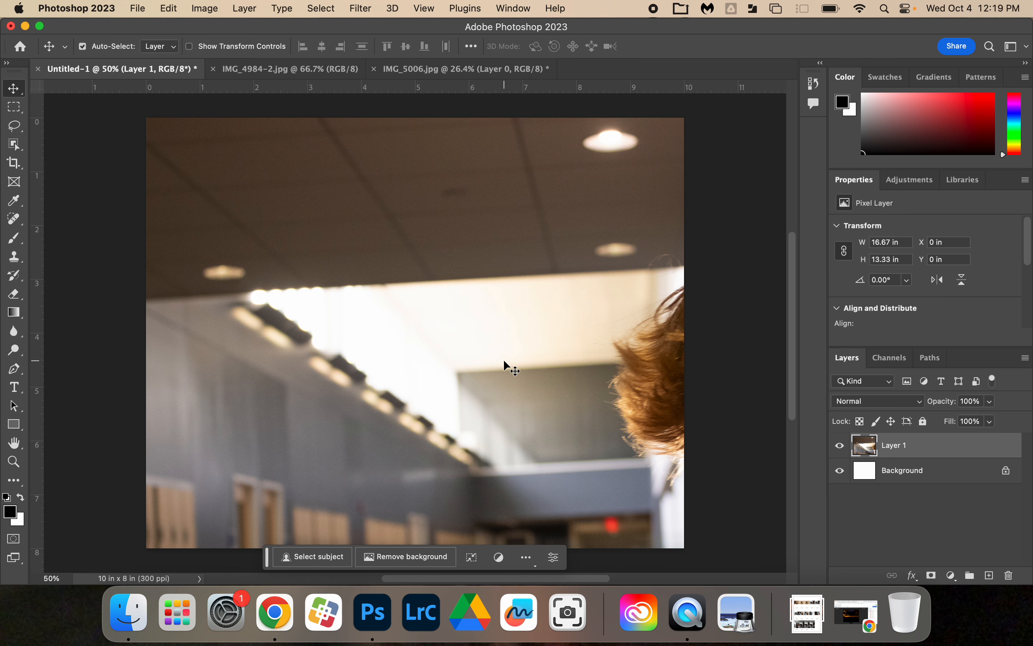
Step: Scale the pasted Layer 1 photo proportionally to about 60%, roughly 10.08 x 8.06 in, so the whole picture fits the canvas
scroll(504, 363, "down", 3)
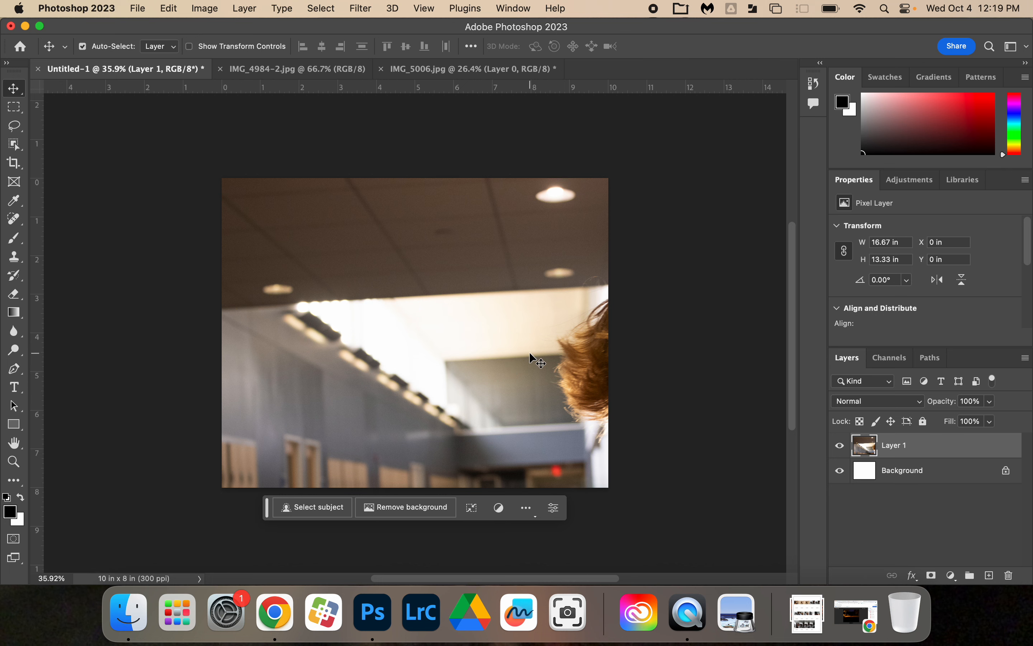
scroll(529, 352, "down", 3)
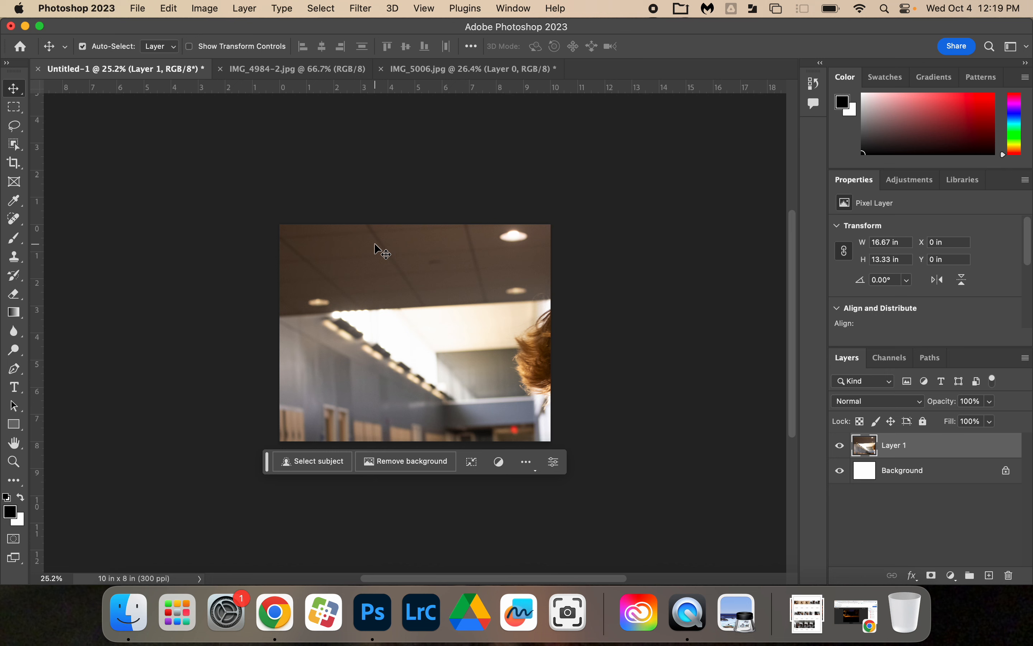
left_click(205, 7)
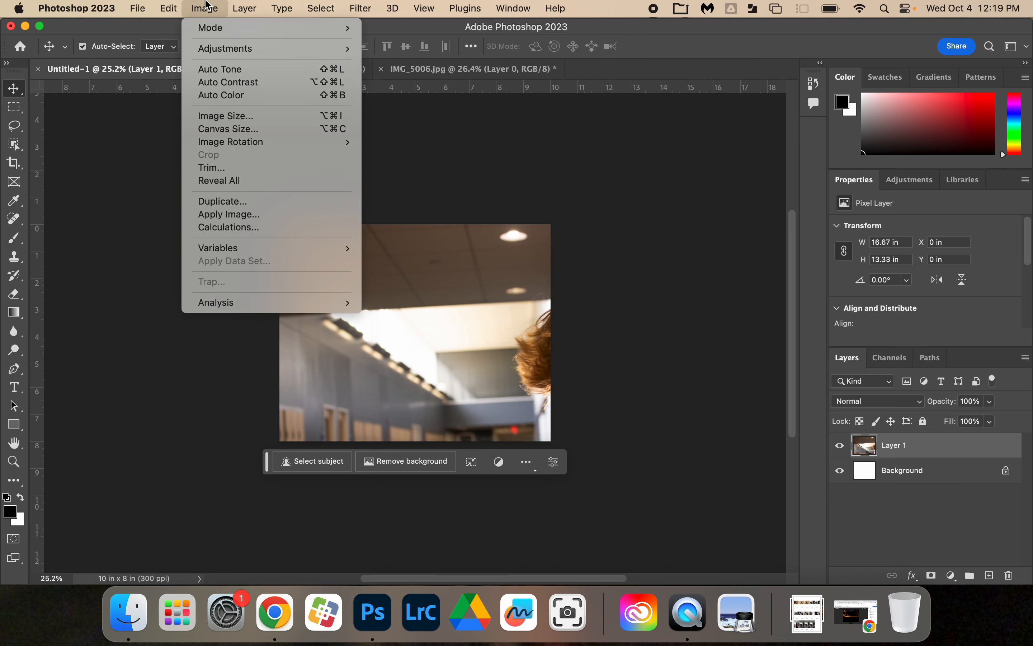
mouse_move(241, 5)
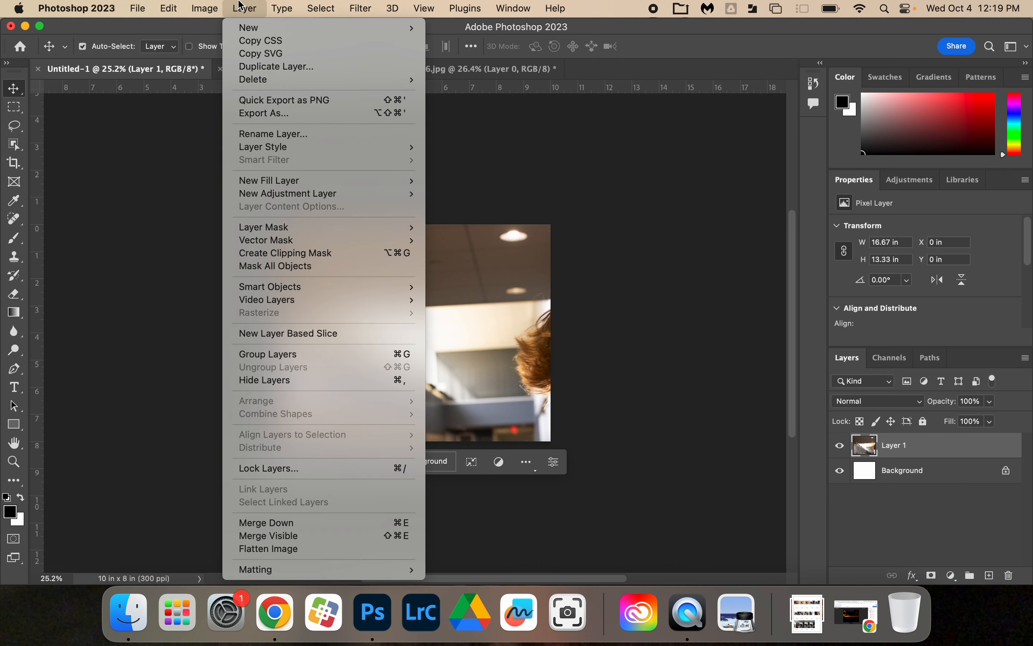
mouse_move(187, 5)
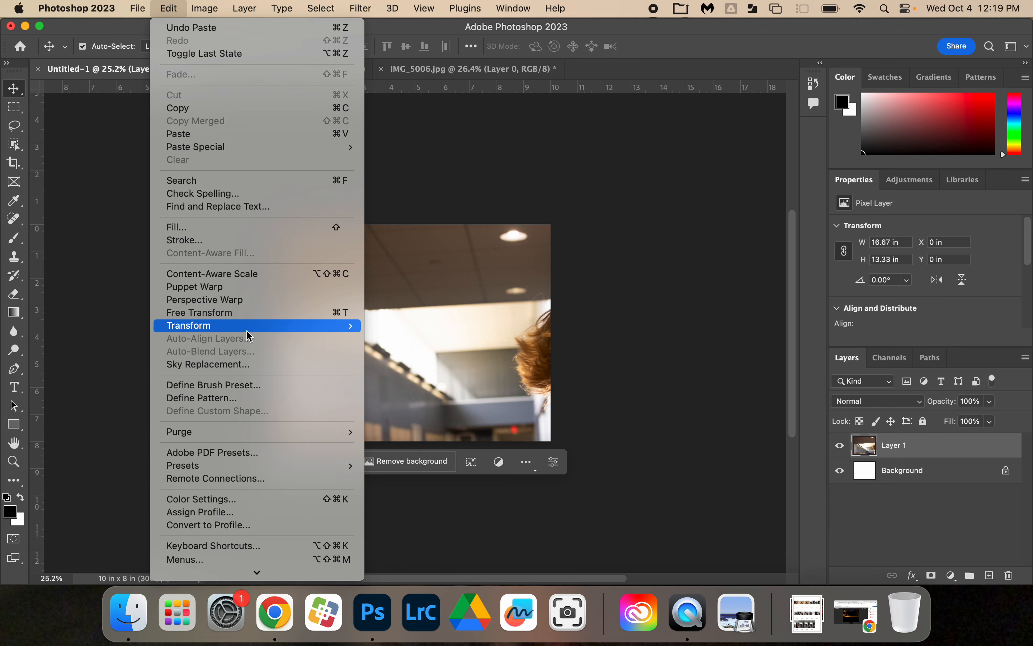
mouse_move(248, 330)
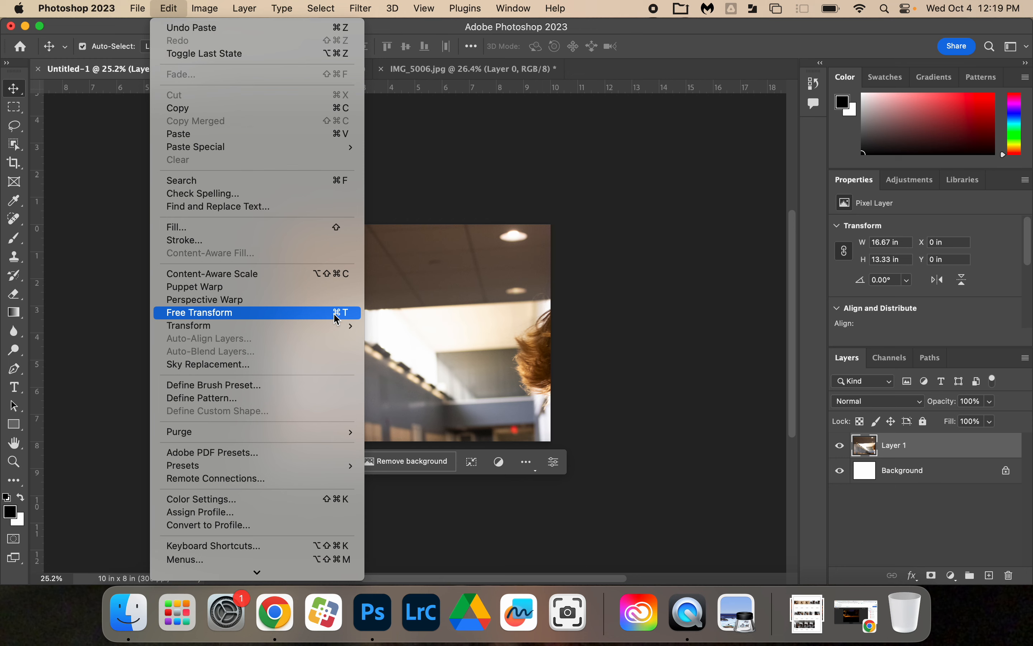
mouse_move(345, 325)
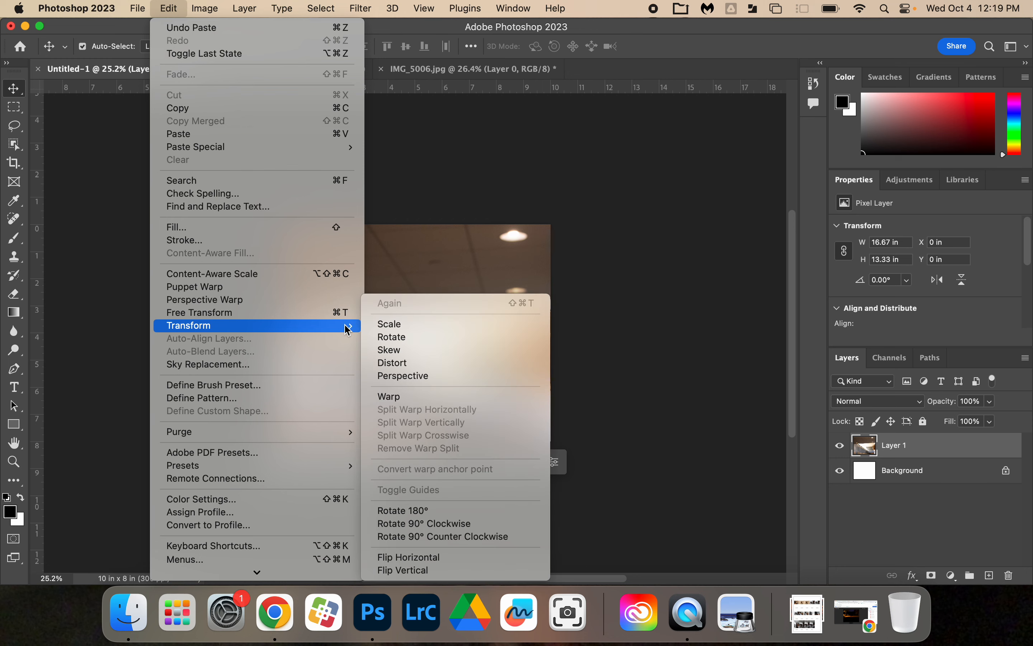
left_click(413, 324)
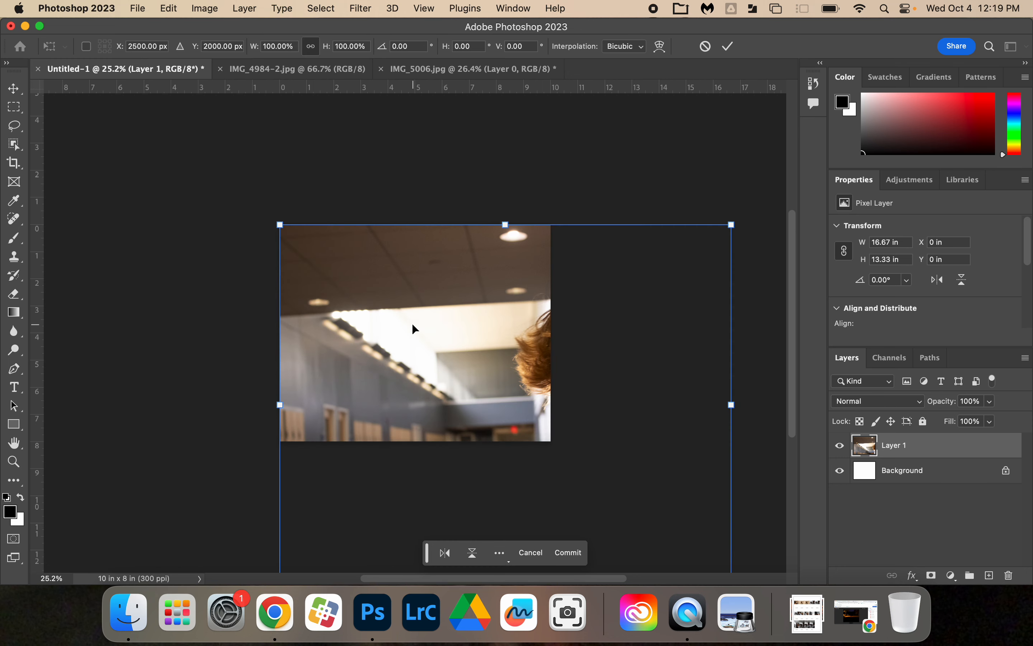
scroll(411, 323, "down", 5)
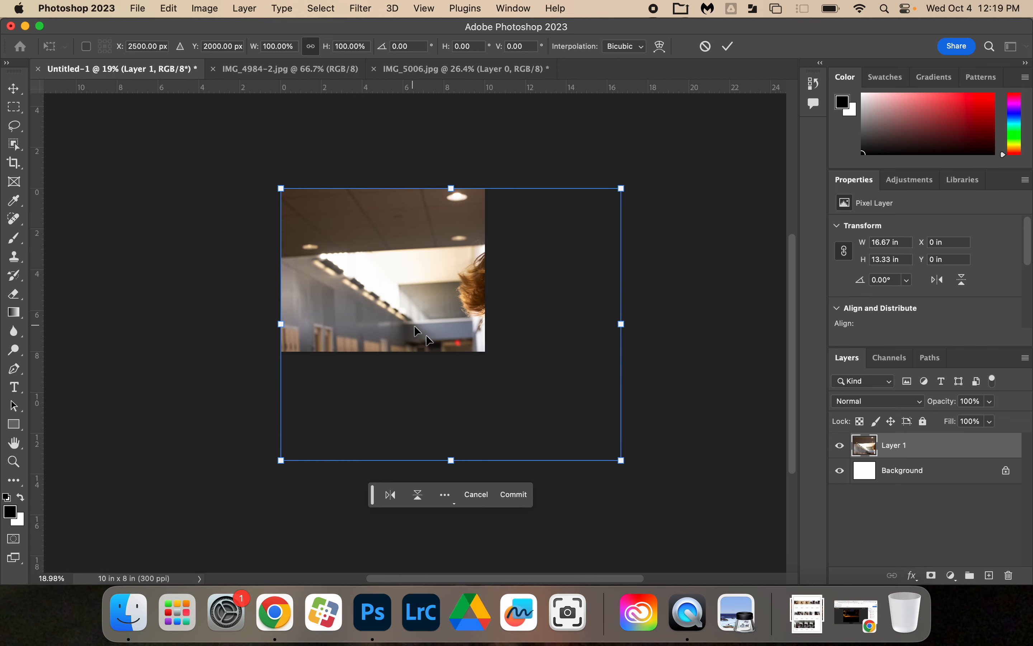
left_click_drag(622, 460, 504, 352)
left_click_drag(468, 321, 495, 343)
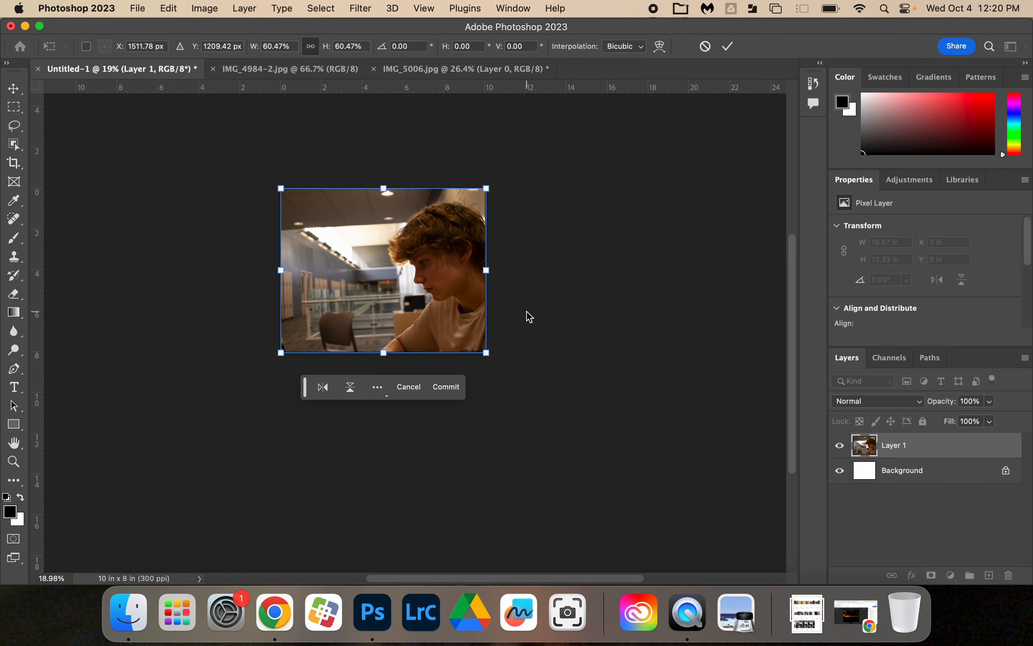
key("Return")
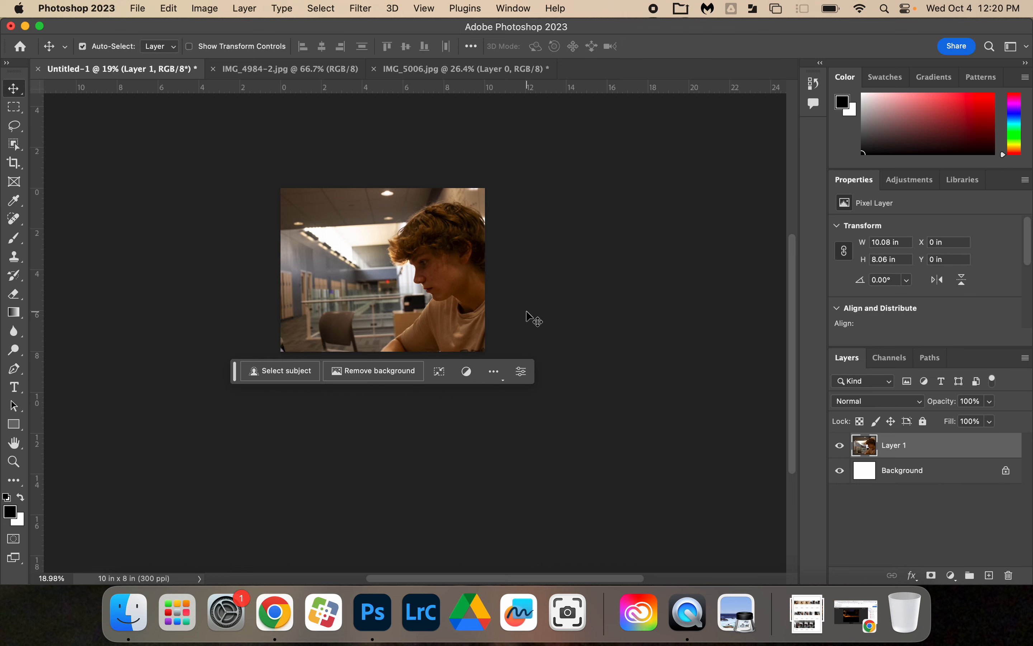
scroll(380, 265, "up", 5)
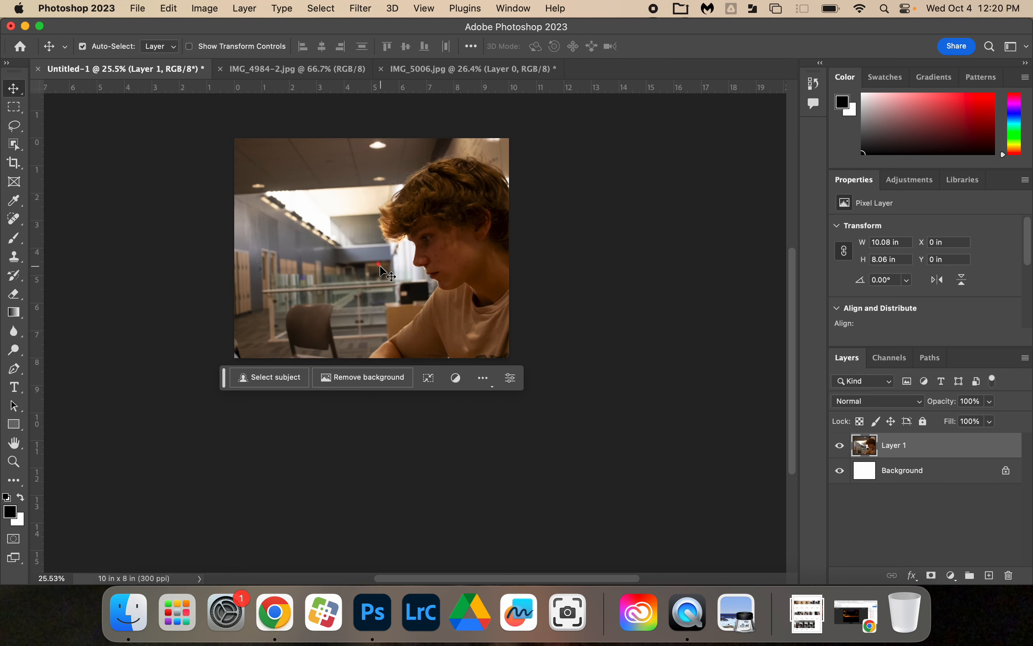
scroll(380, 265, "up", 3)
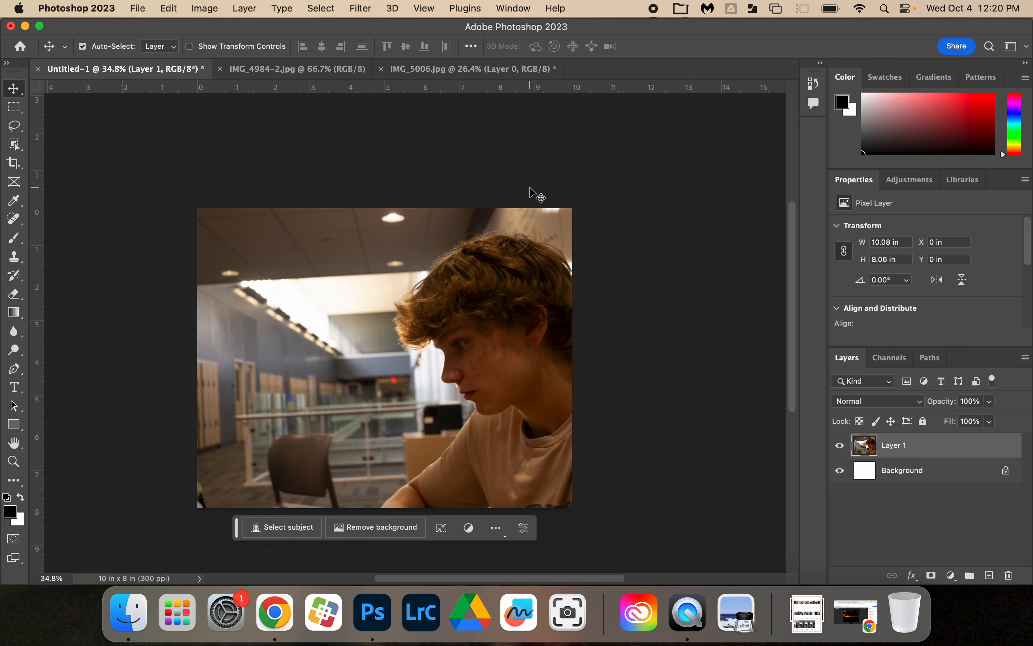
Step: Select the entire IMG_4984-2.jpg canvas and copy it
left_click(329, 70)
scroll(454, 322, "down", 3)
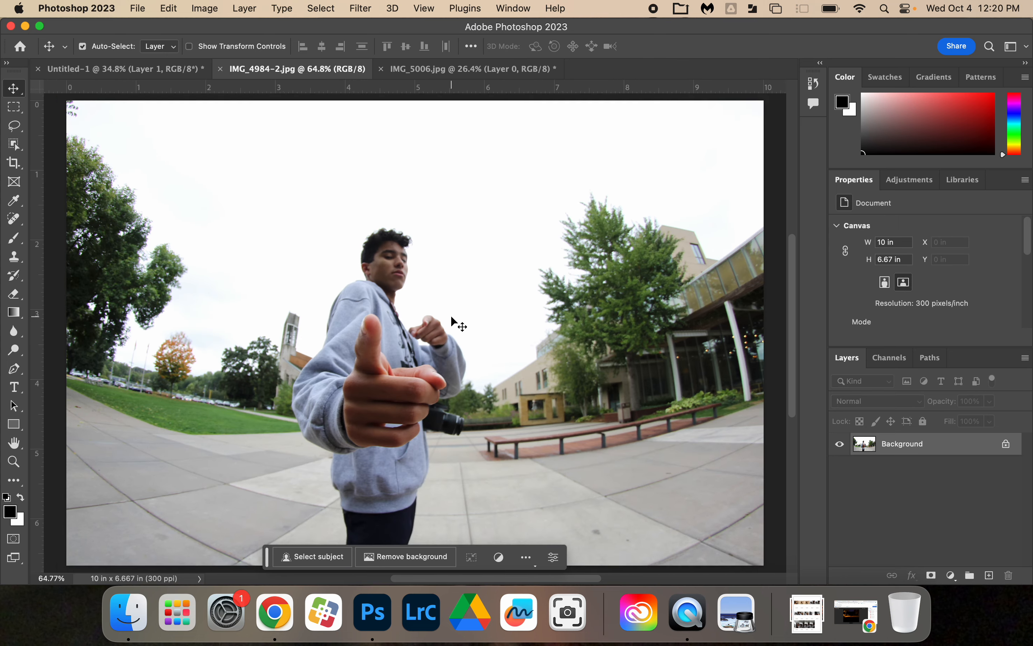
scroll(451, 316, "down", 2)
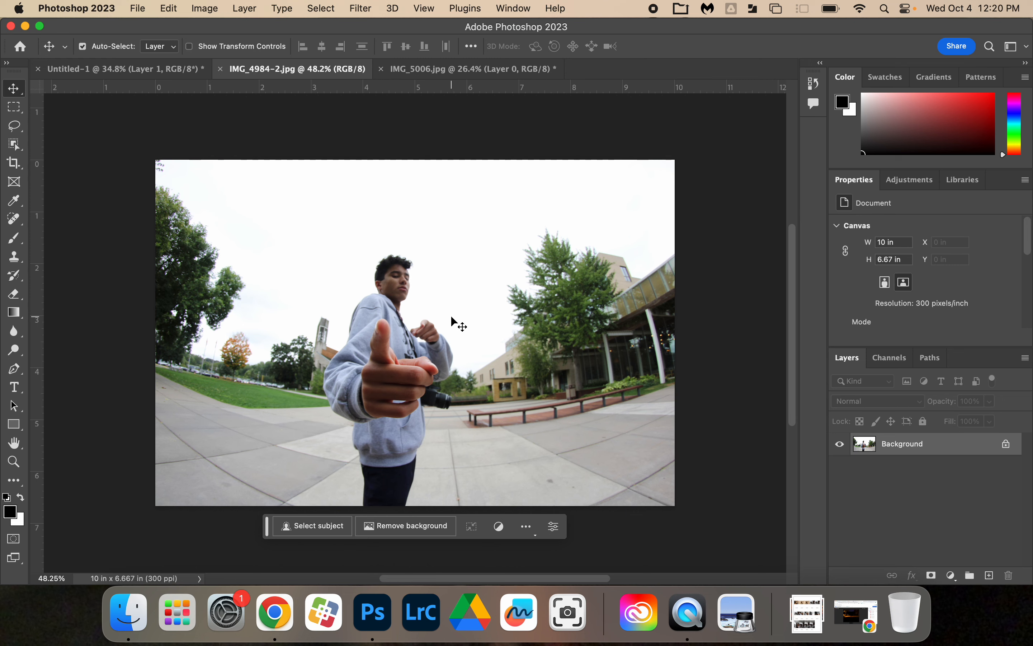
left_click(212, 6)
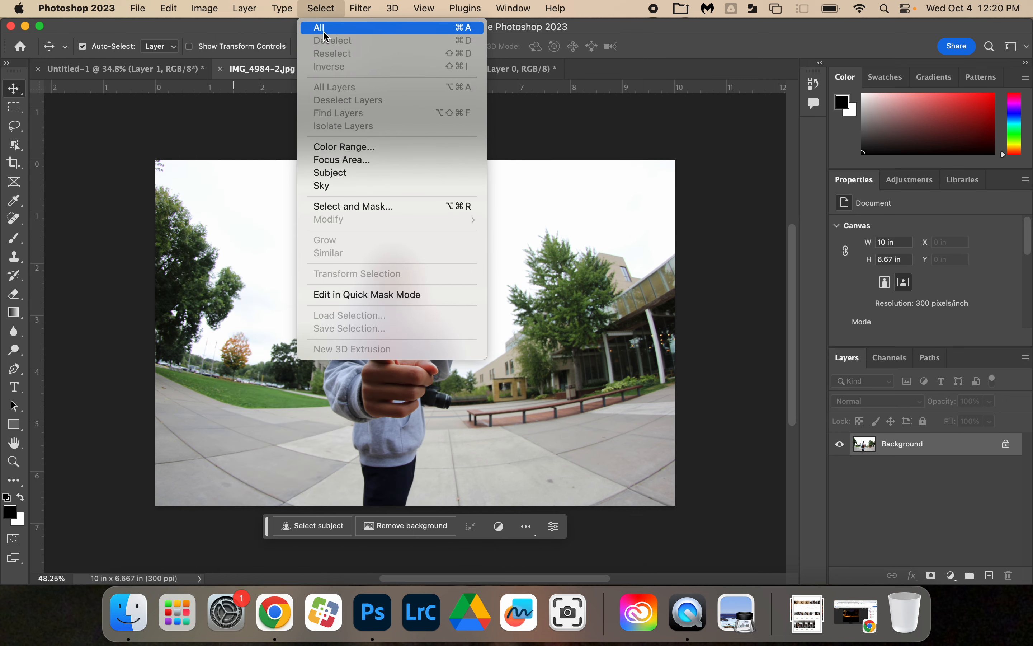
left_click(320, 28)
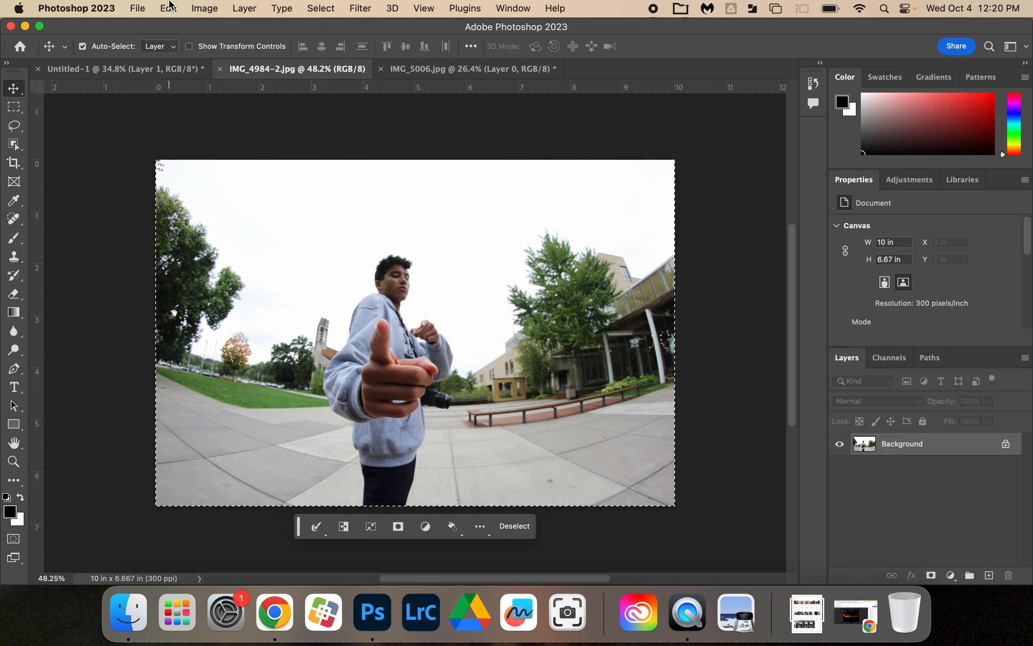
left_click(170, 7)
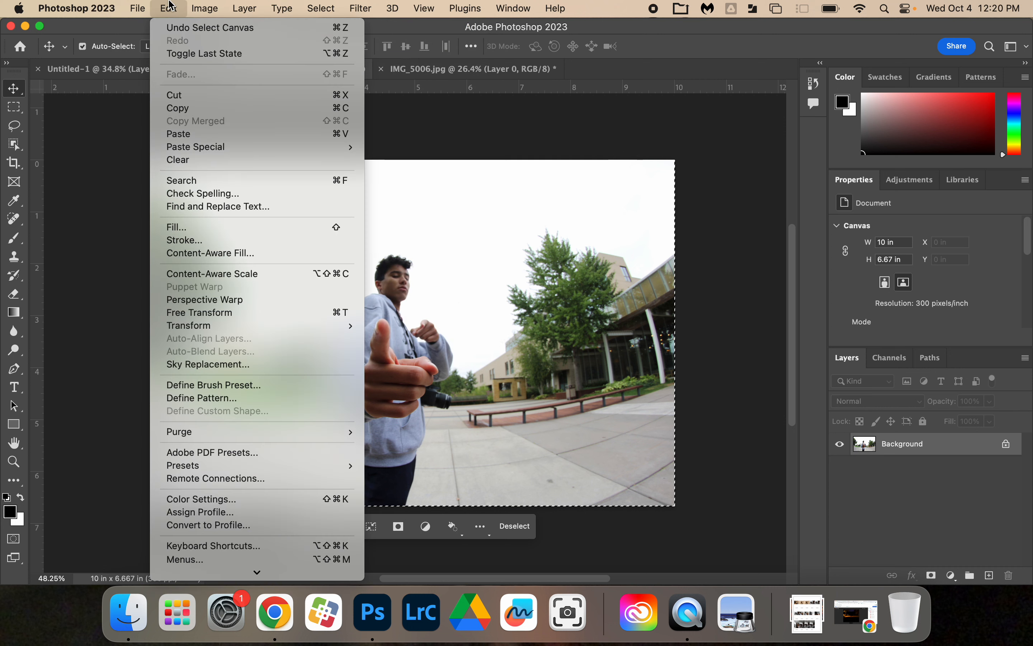
left_click(181, 109)
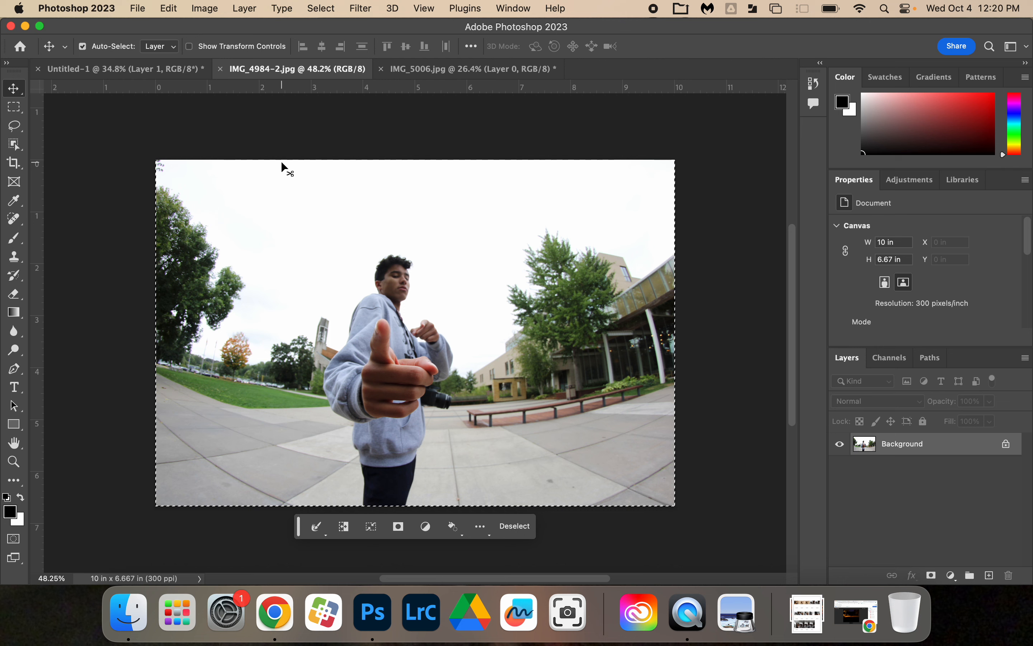
Step: Paste the copied outdoor photo into the Untitled-1 document, accepting the color profile conversion
left_click(158, 74)
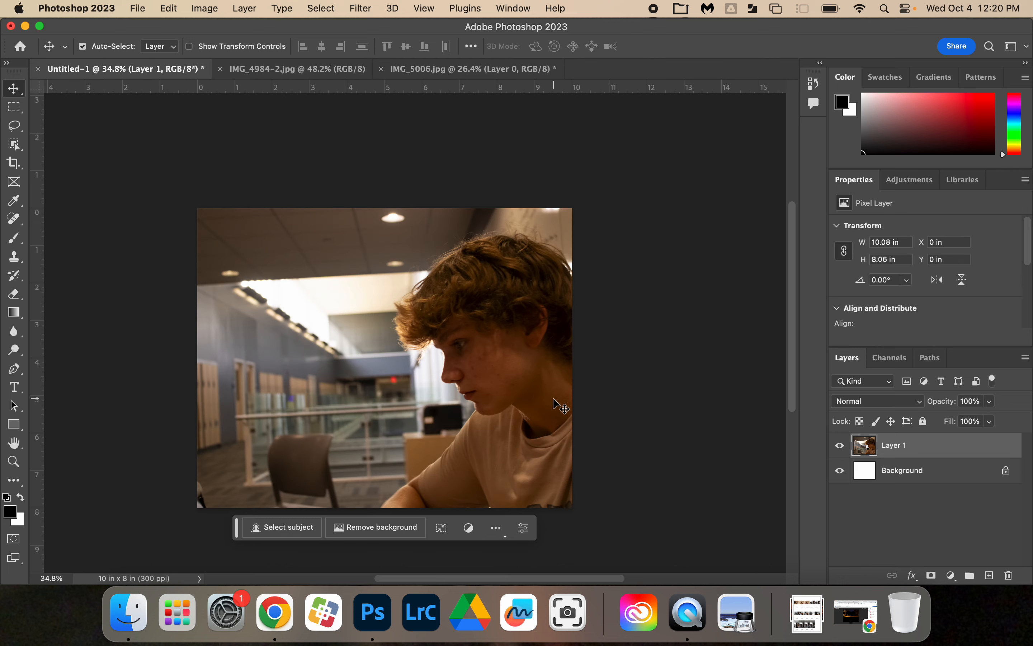
scroll(552, 397, "down", 2)
left_click(166, 8)
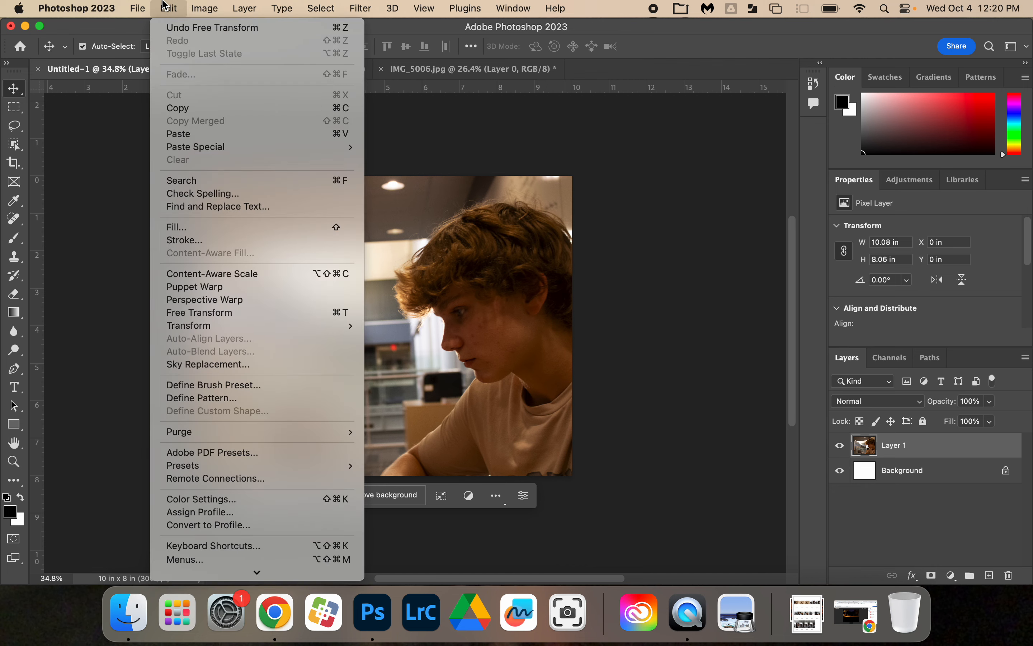
left_click(191, 134)
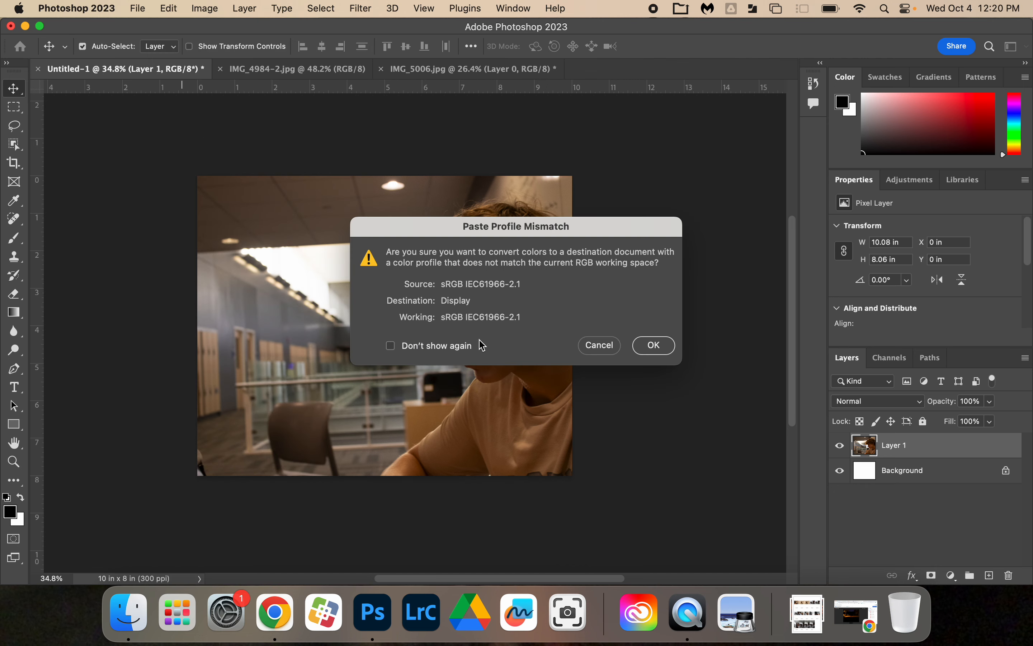
left_click(654, 344)
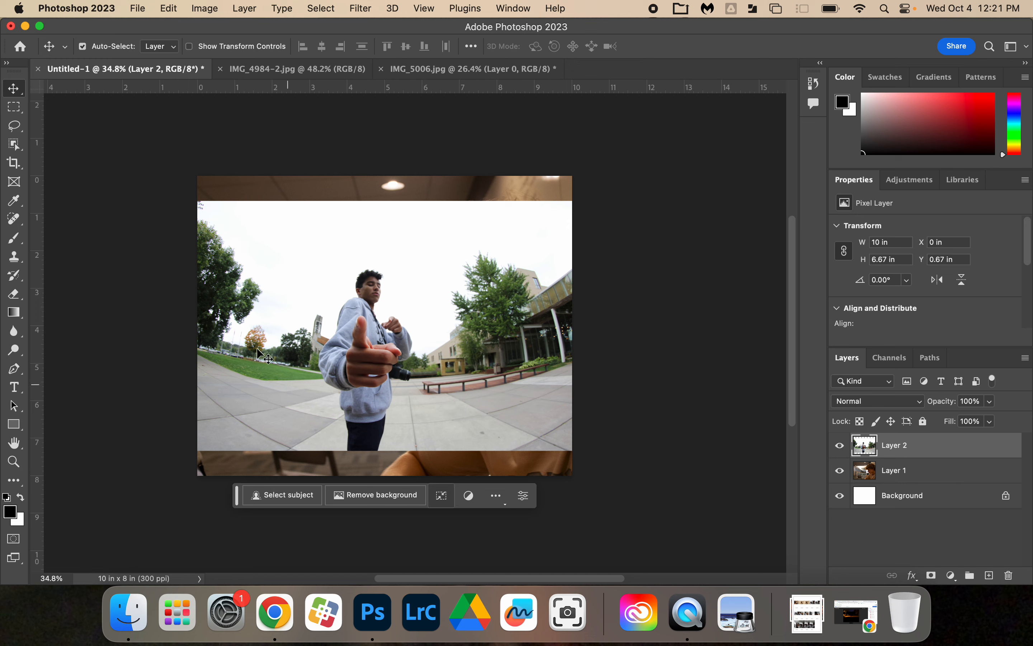
Step: Scale the outdoor photo on Layer 2 proportionally to about 122%, roughly 12.19 x 8.13 in, so it covers the whole canvas
left_click(169, 9)
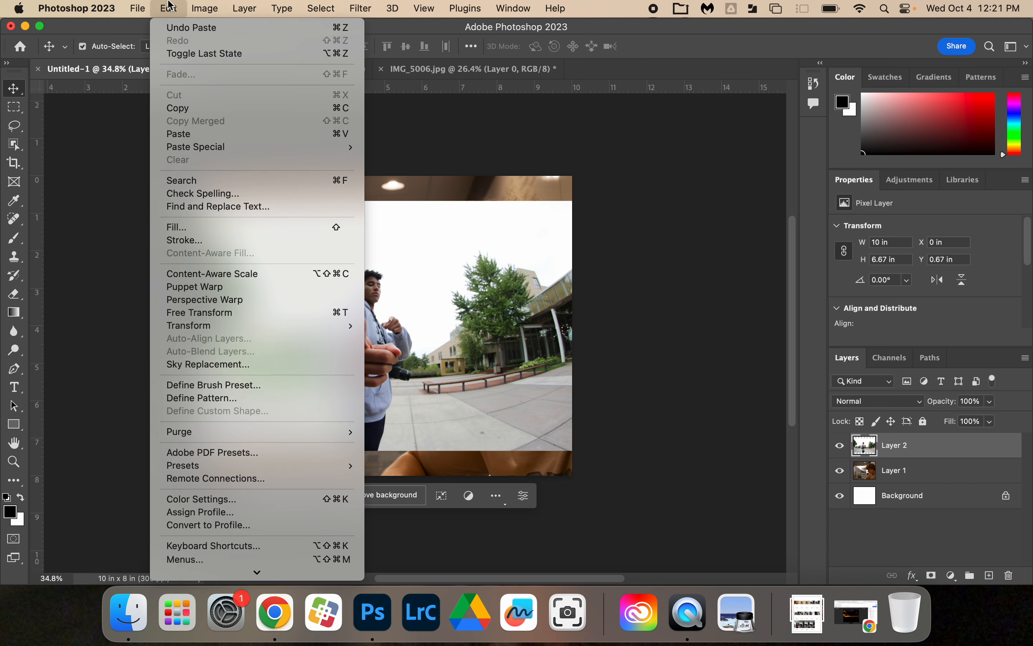
mouse_move(254, 326)
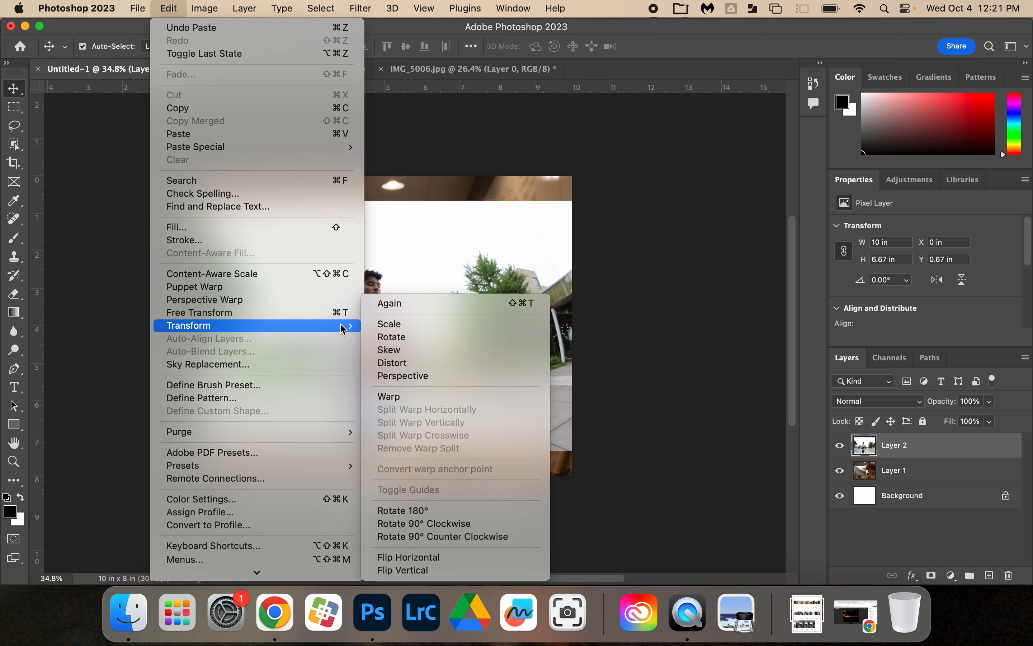
left_click(412, 323)
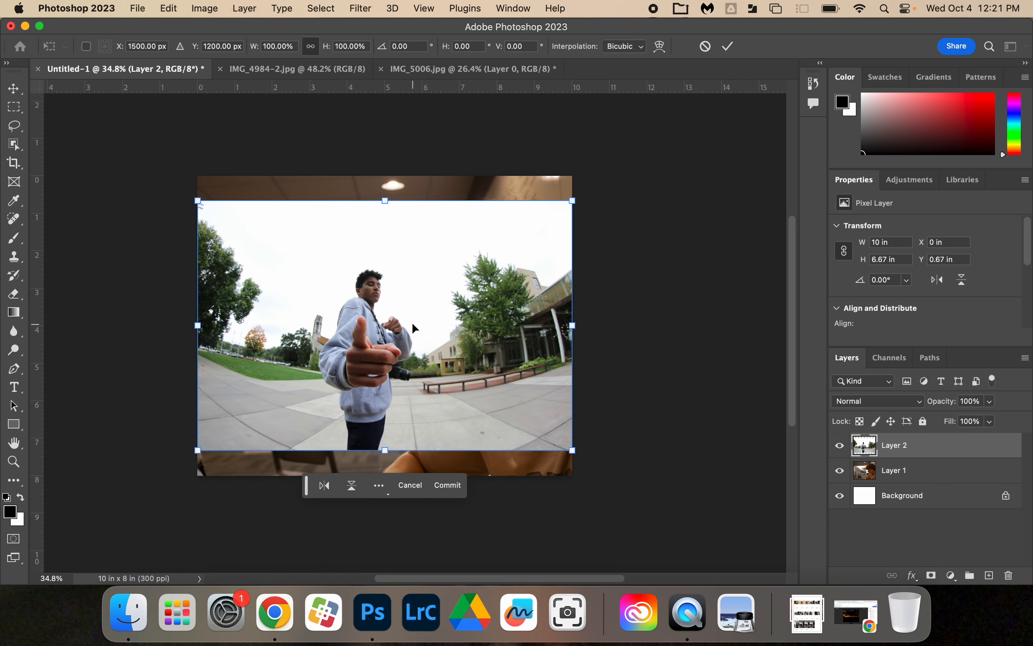
left_click_drag(198, 200, 162, 169)
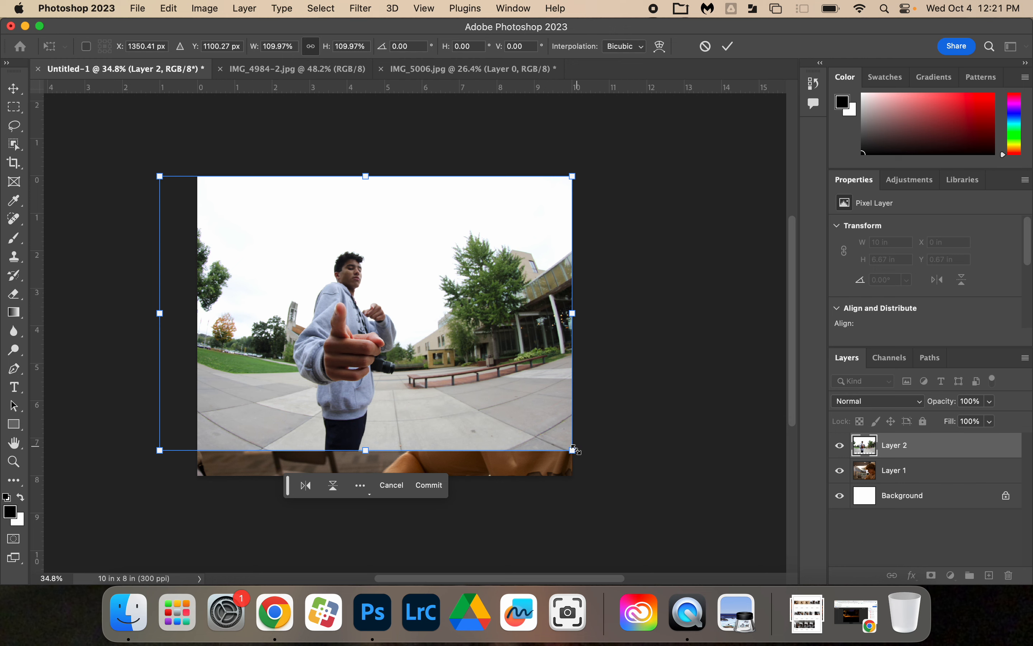
left_click_drag(573, 450, 617, 480)
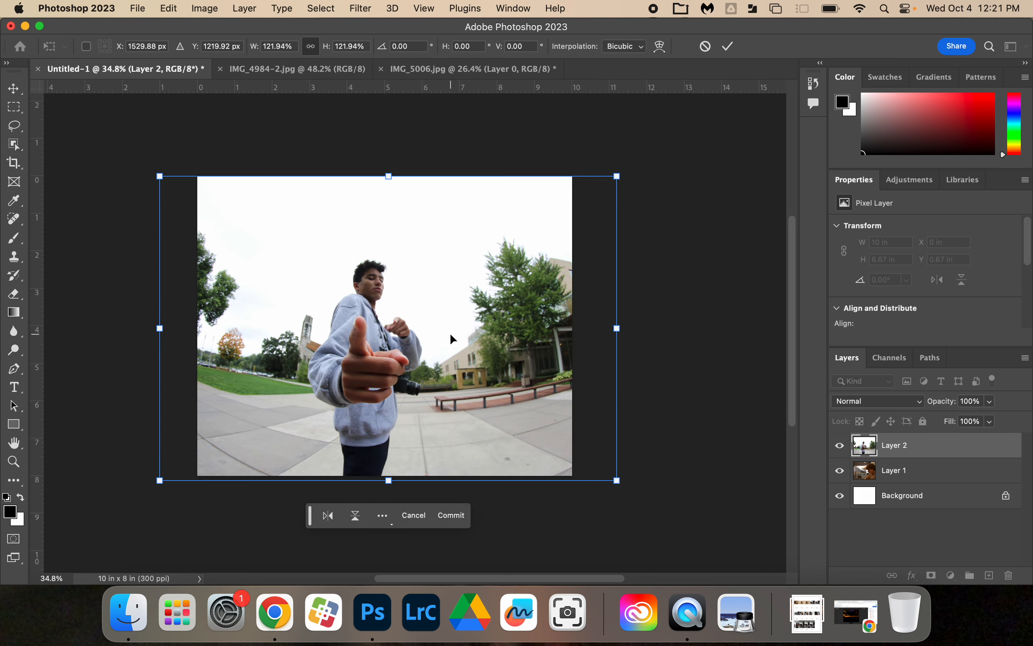
key("Return")
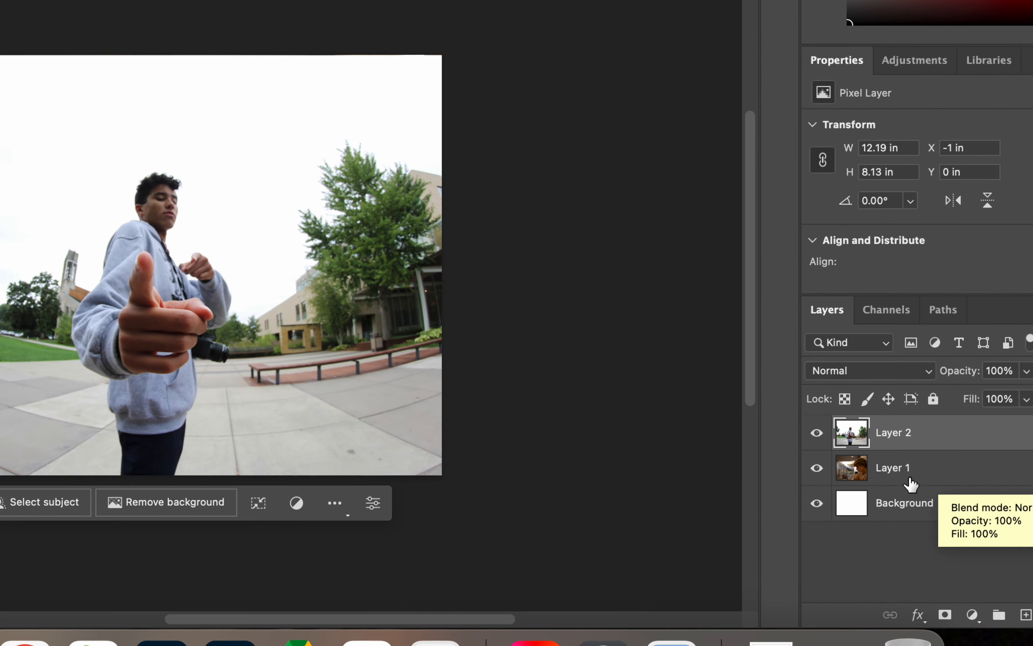
Step: Hide Layer 2 and Layer 1 one after the other to check what each contains, and show both again
left_click(817, 433)
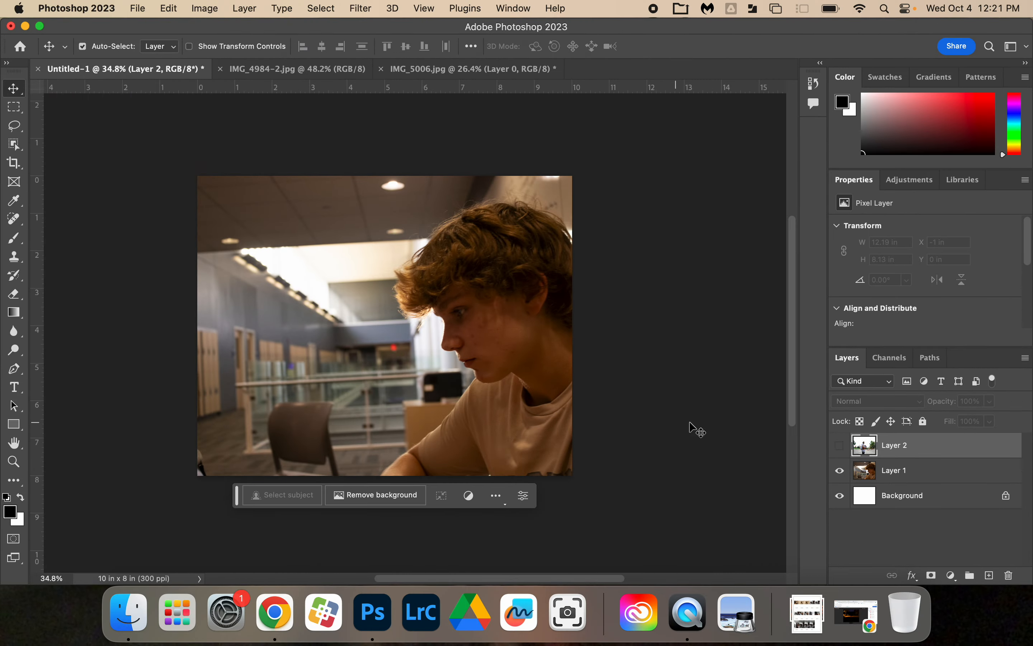
left_click(827, 472)
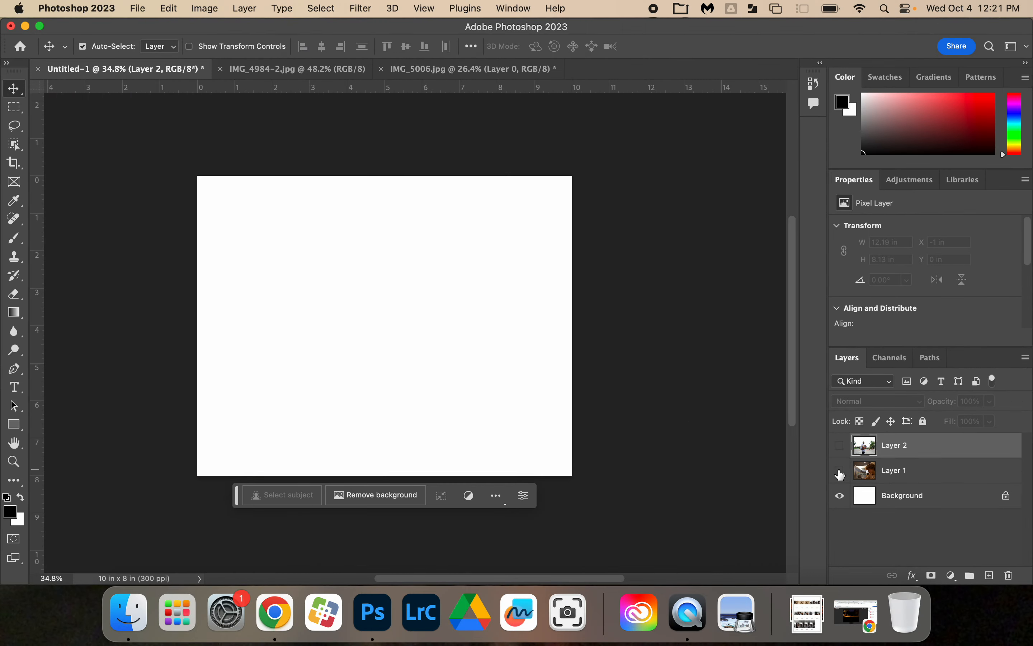
left_click(840, 471)
left_click(840, 447)
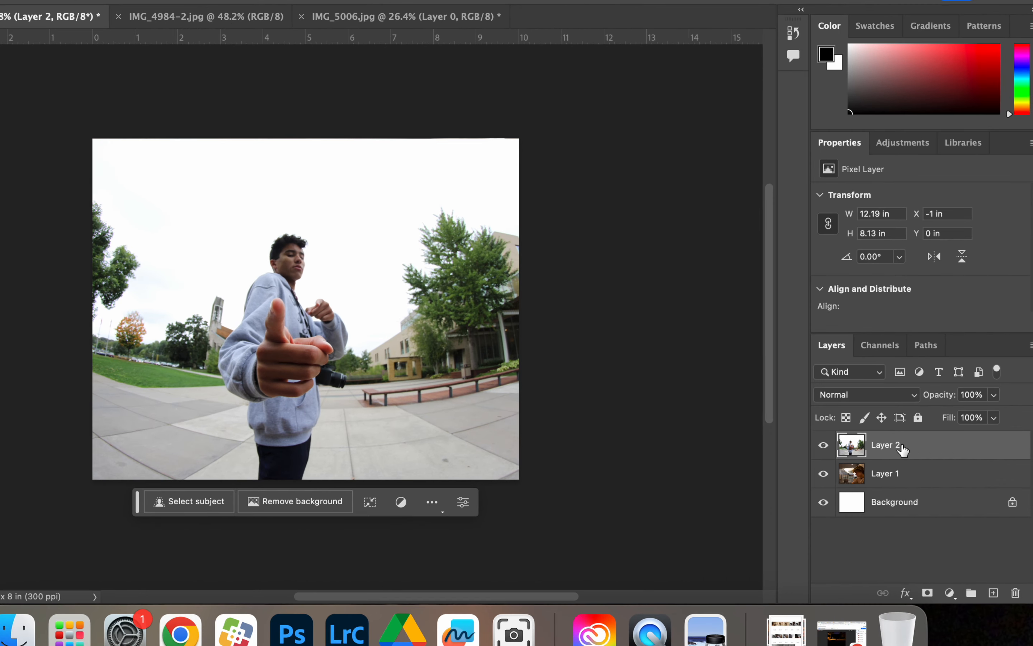
Step: Move Layer 2 below Layer 1 in the layer stack
left_click_drag(903, 449, 903, 488)
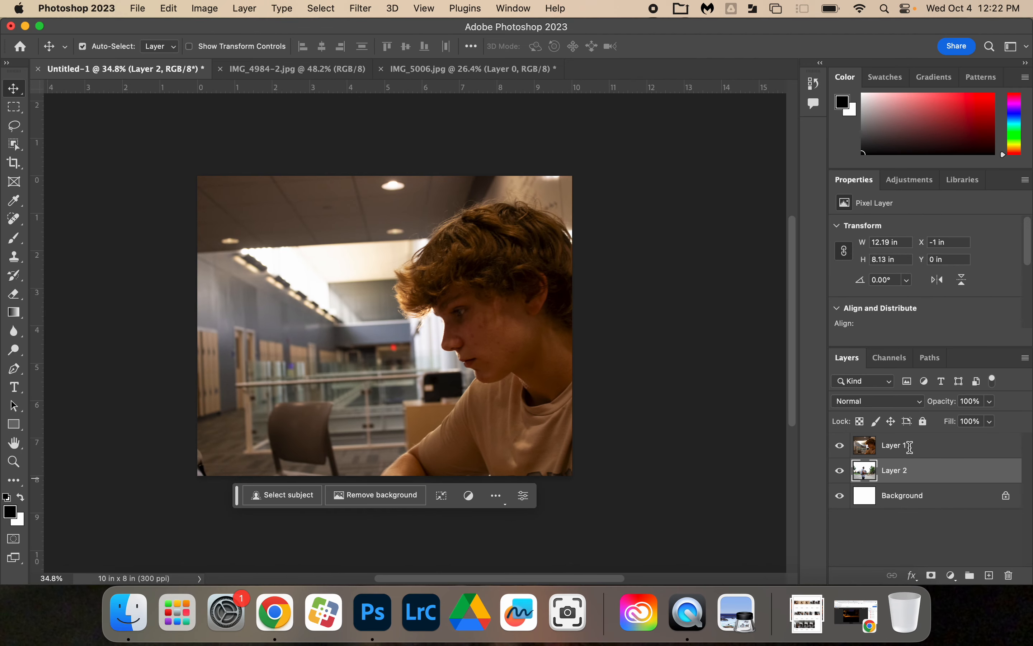
Step: Try Layer 1 at about 52% and 13% opacity over the outdoor photo, and return it to 100%
left_click(904, 448)
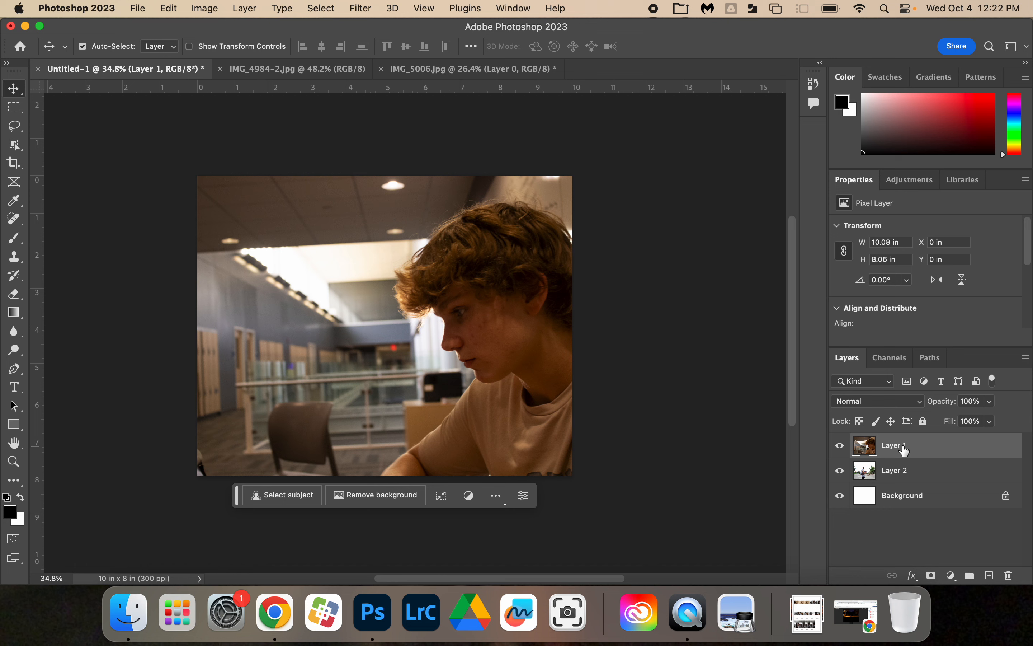
left_click(990, 403)
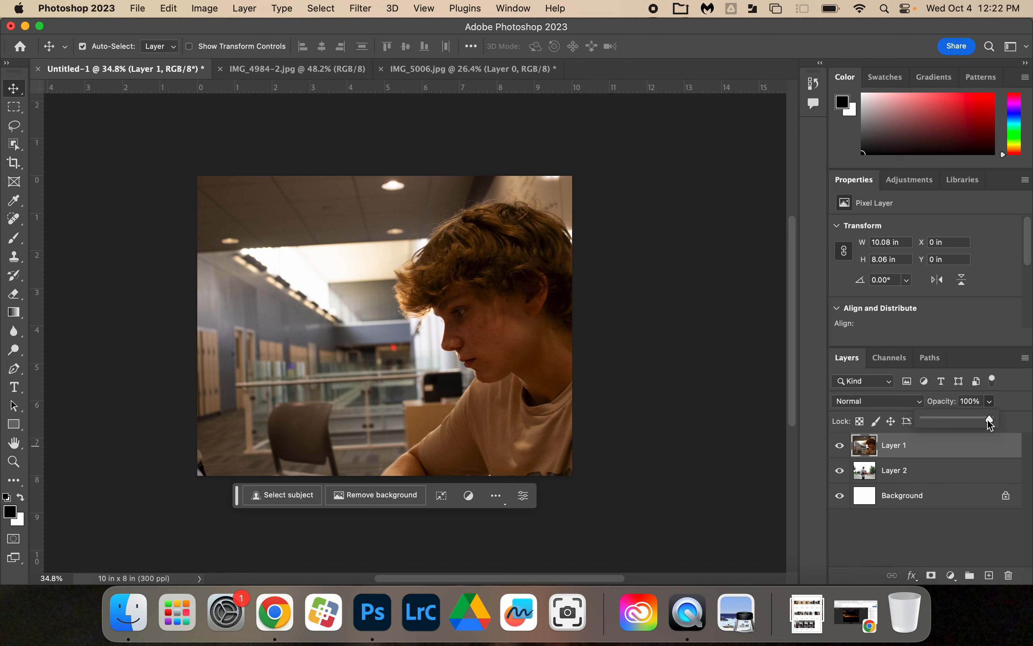
left_click_drag(992, 423, 962, 424)
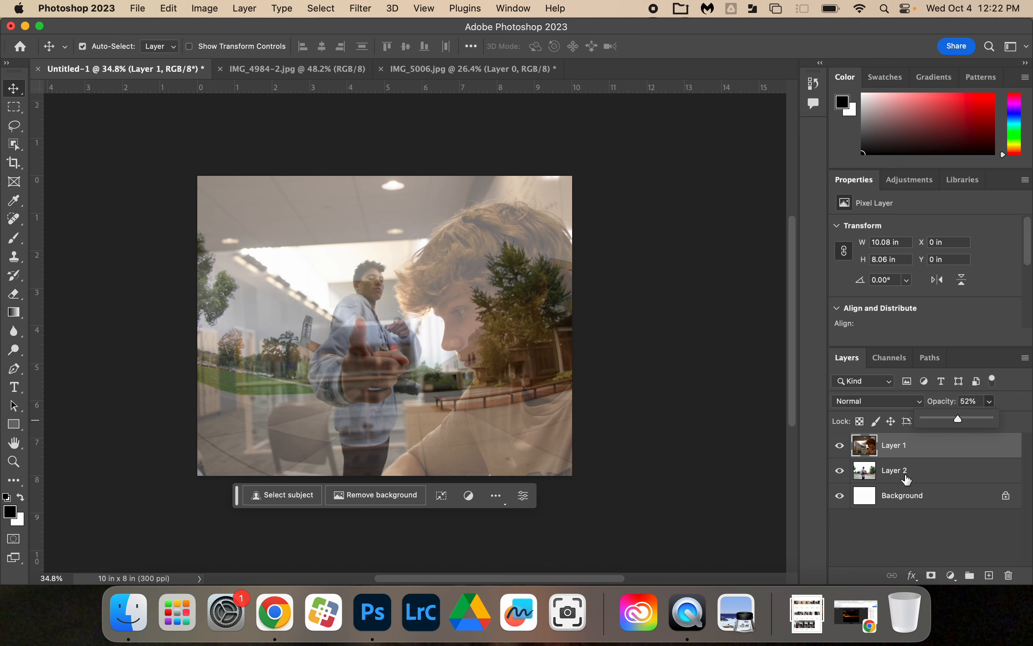
left_click(990, 402)
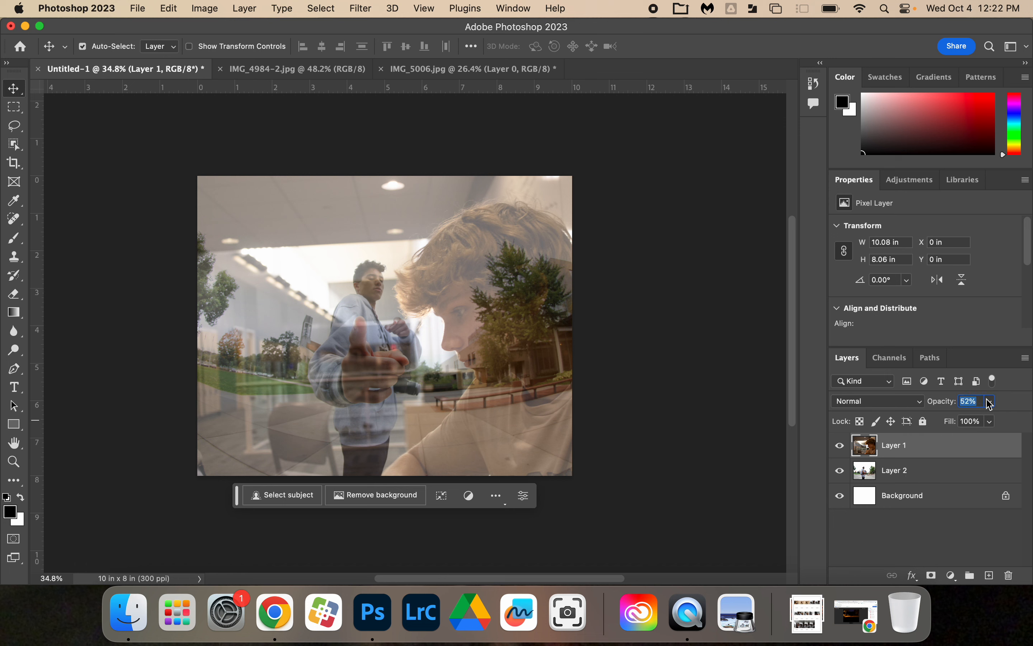
left_click(991, 403)
left_click_drag(991, 422, 967, 425)
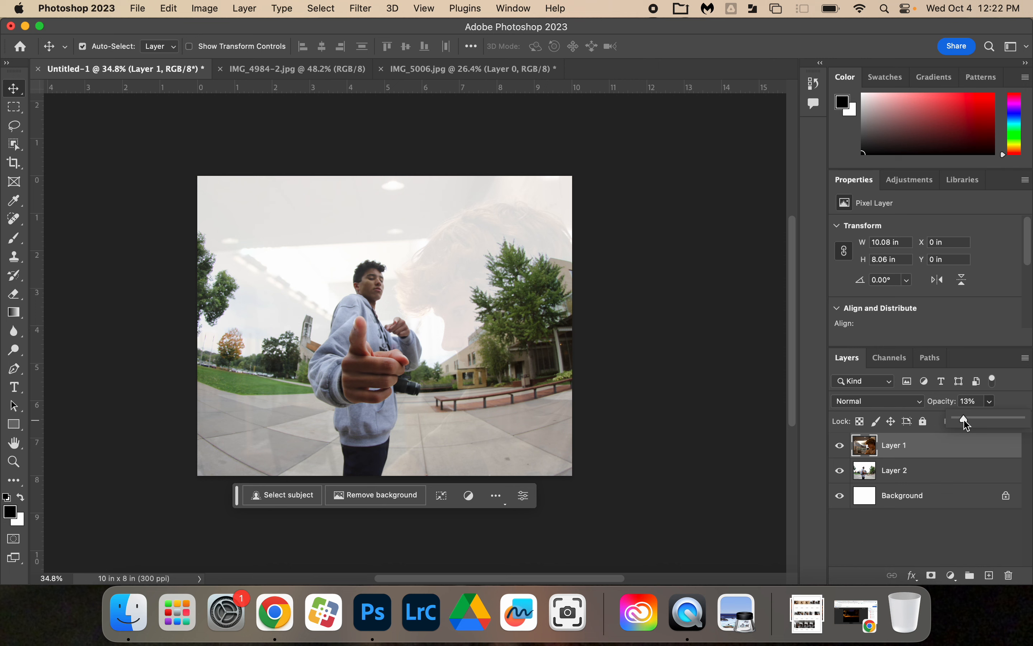
left_click_drag(968, 424, 1027, 424)
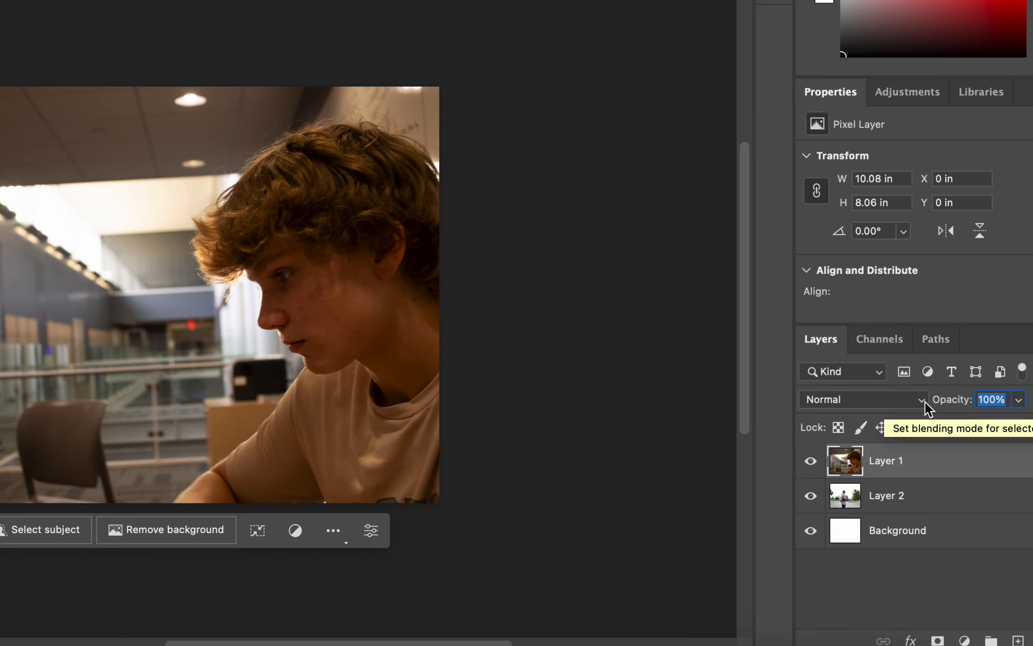
Step: Try the Dissolve, Darken and Multiply blending modes on Layer 1 one after another
left_click(923, 401)
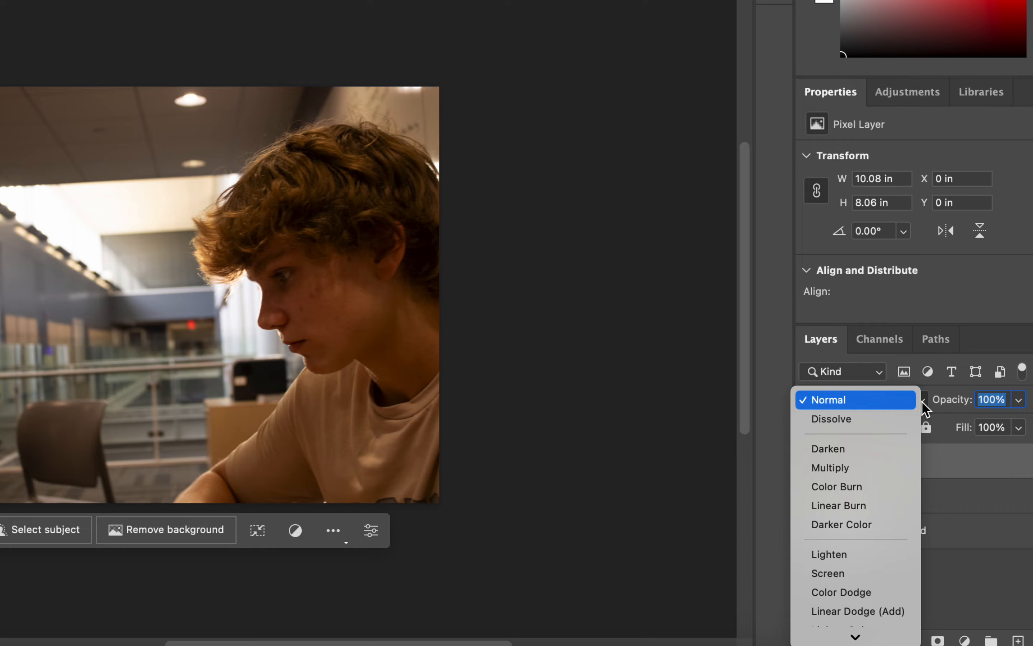
left_click(923, 404)
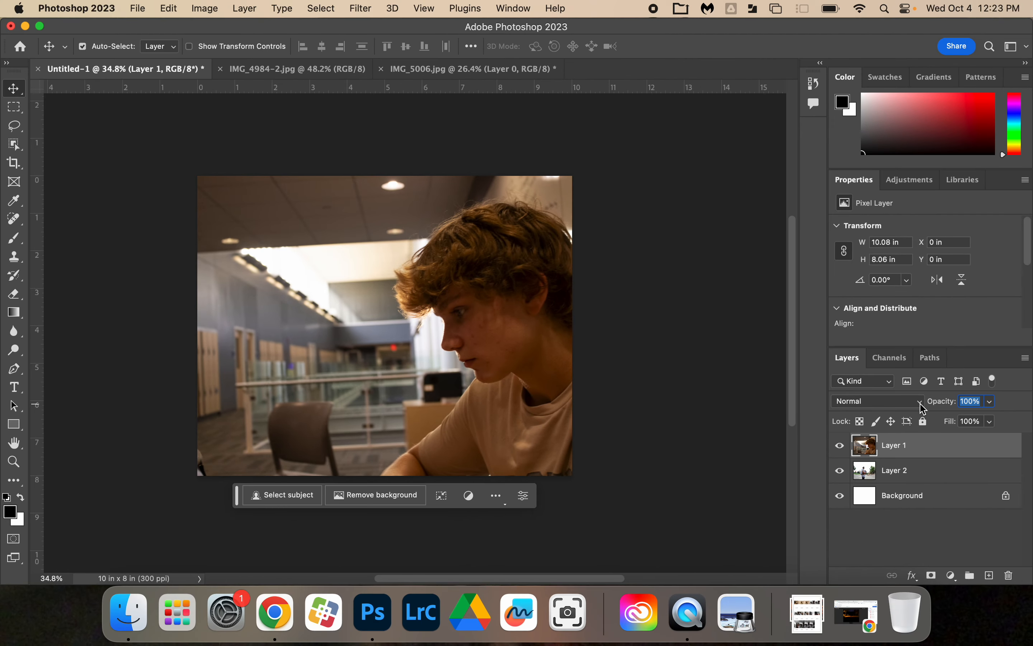
left_click(922, 404)
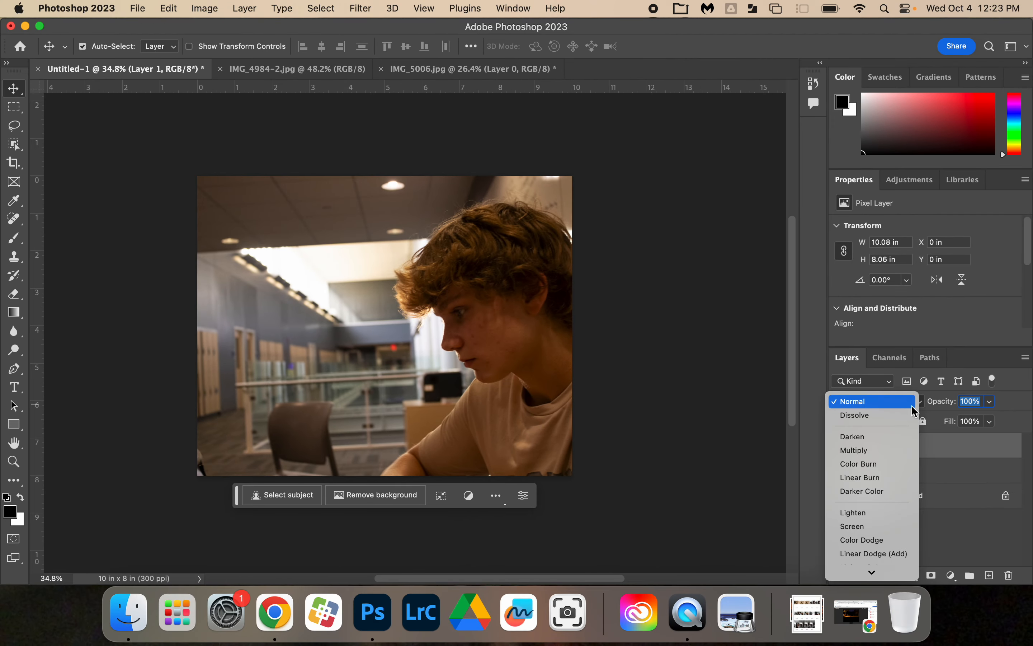
left_click(896, 416)
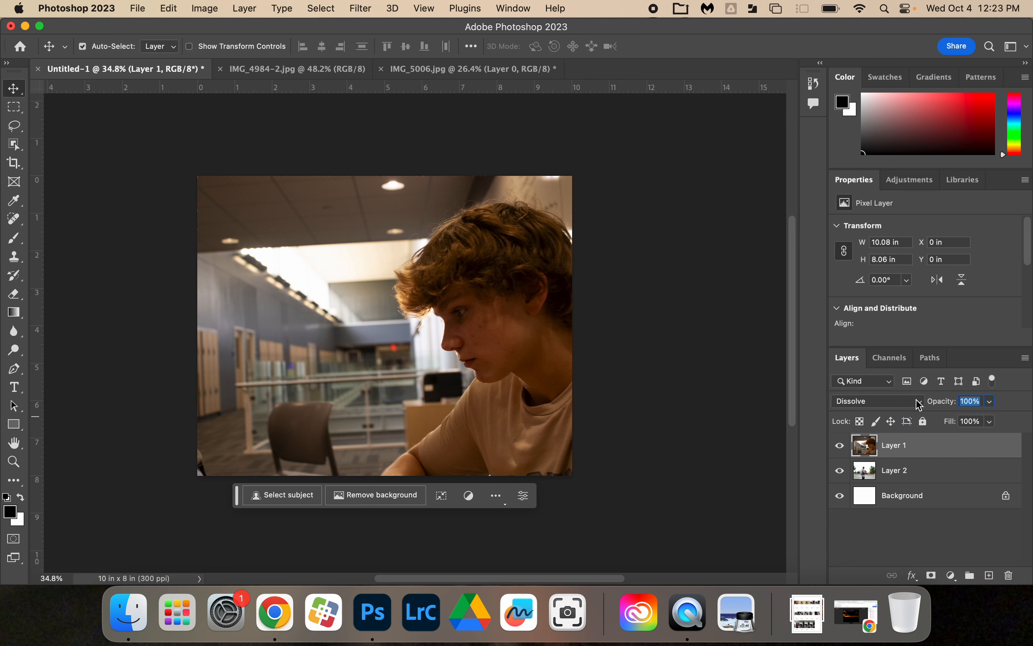
left_click(920, 404)
left_click(901, 418)
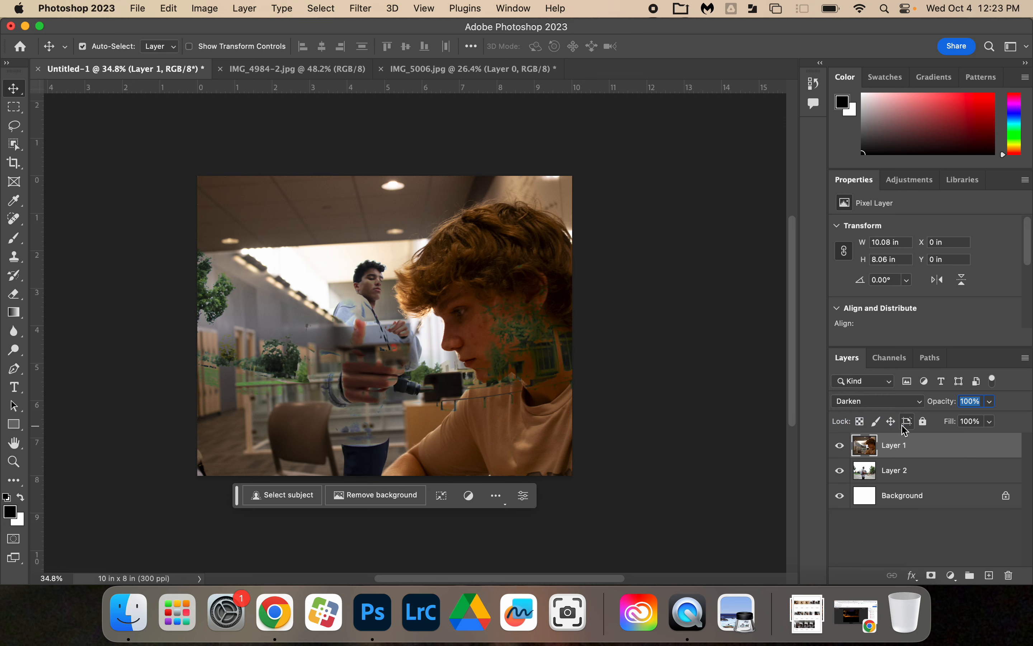
left_click(921, 404)
left_click(913, 419)
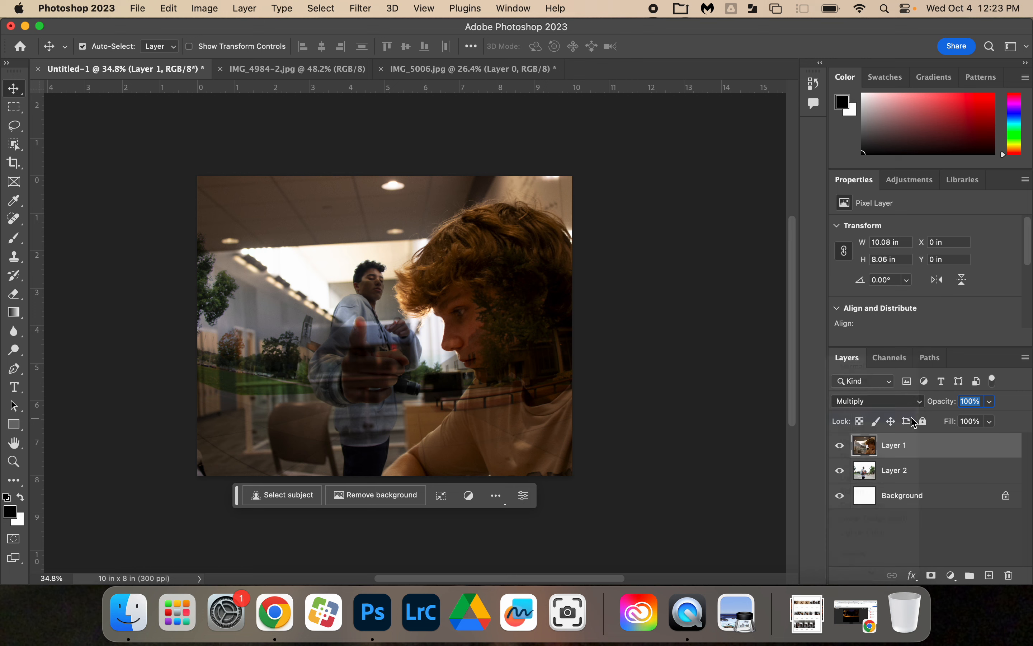
Step: Try the Color Burn, Linear Burn, Darker Color and Lighten blending modes on Layer 1 in turn
left_click(918, 403)
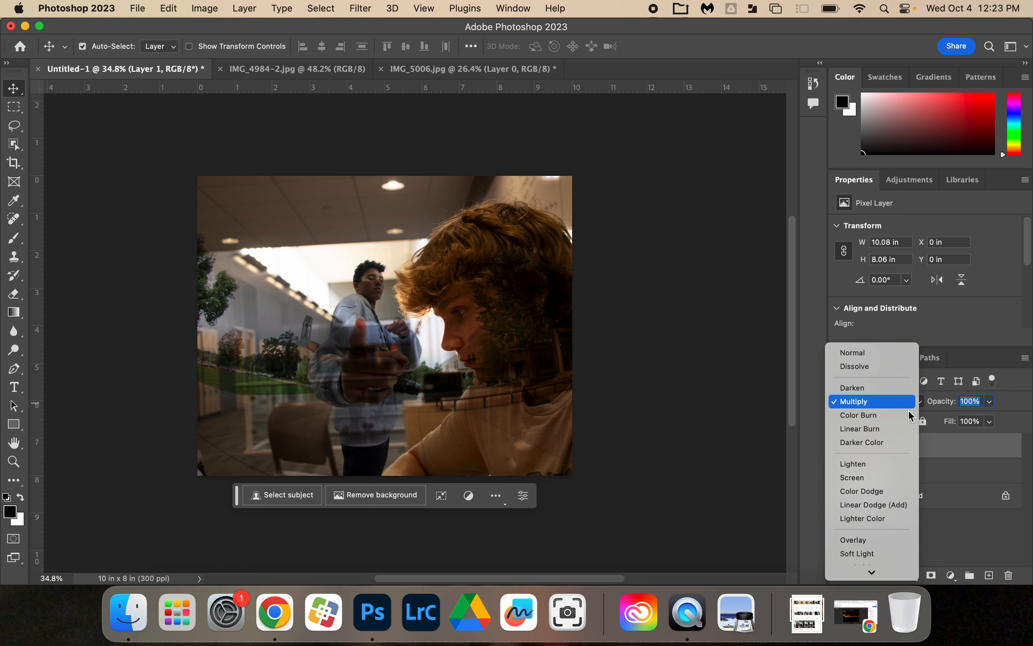
left_click(910, 417)
left_click(922, 404)
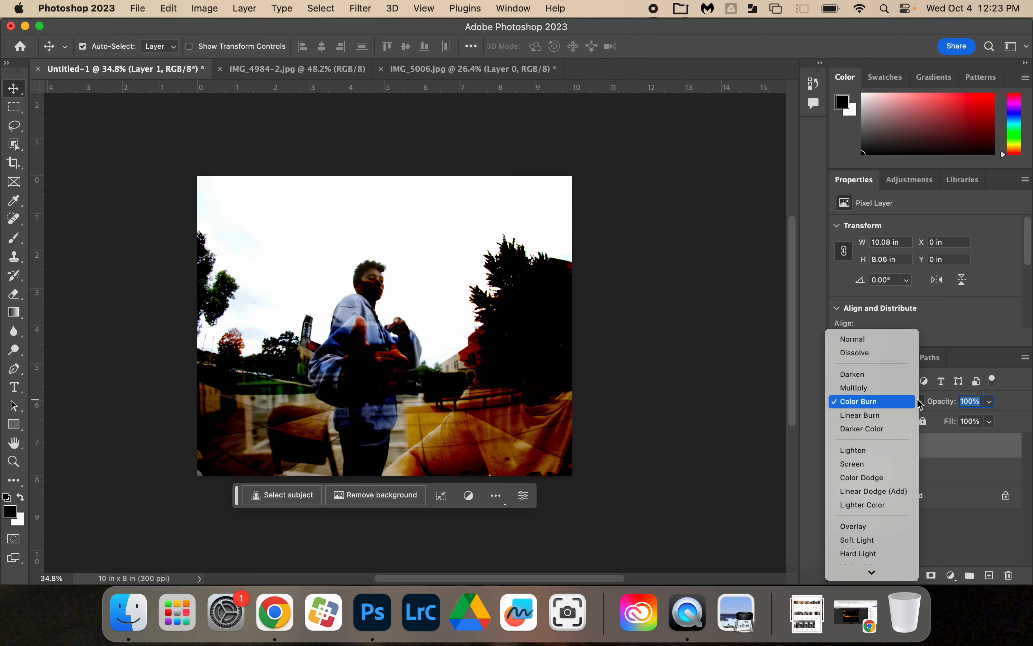
left_click(906, 417)
left_click(918, 403)
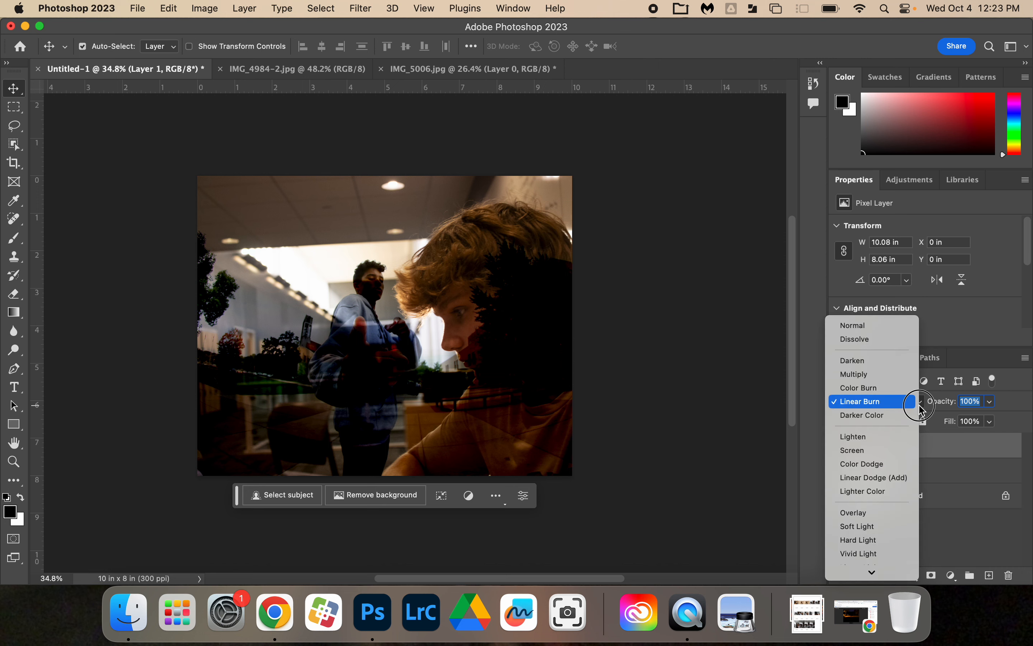
left_click(916, 416)
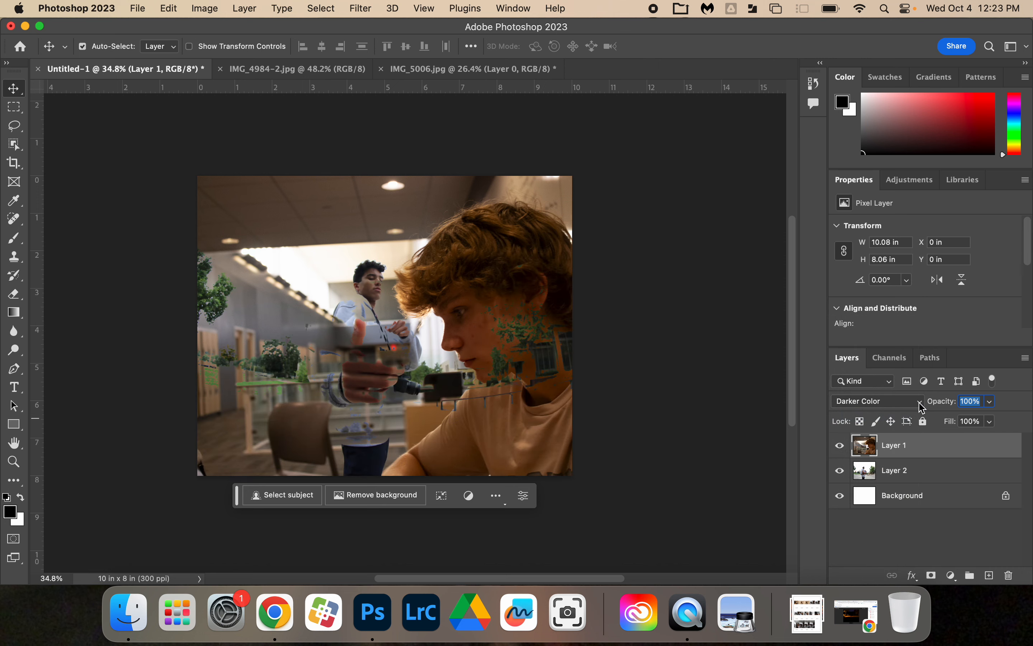
left_click(922, 404)
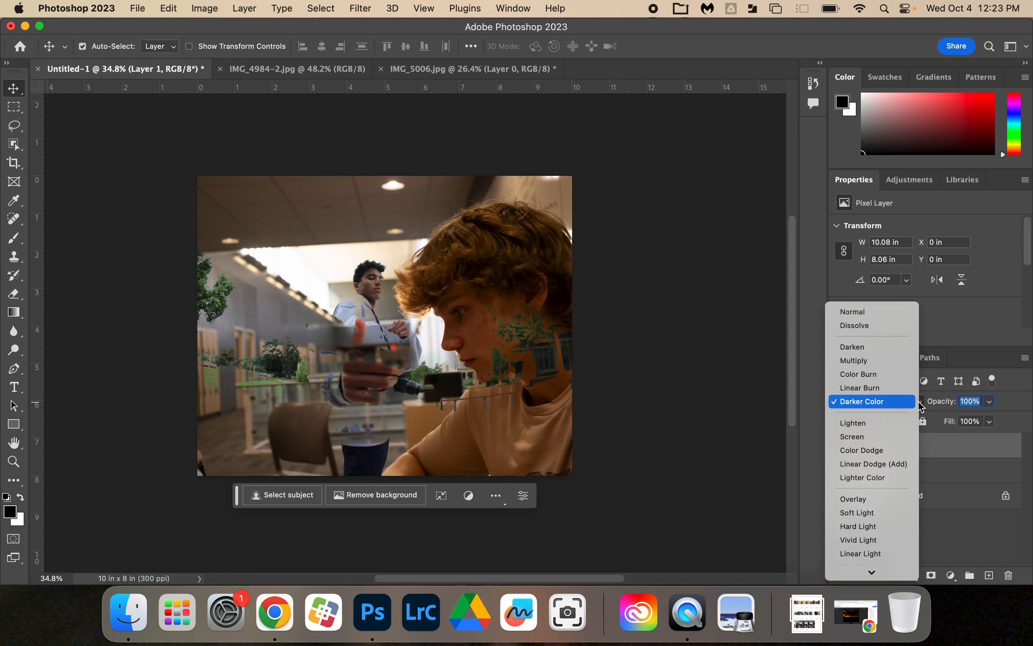
left_click(912, 427)
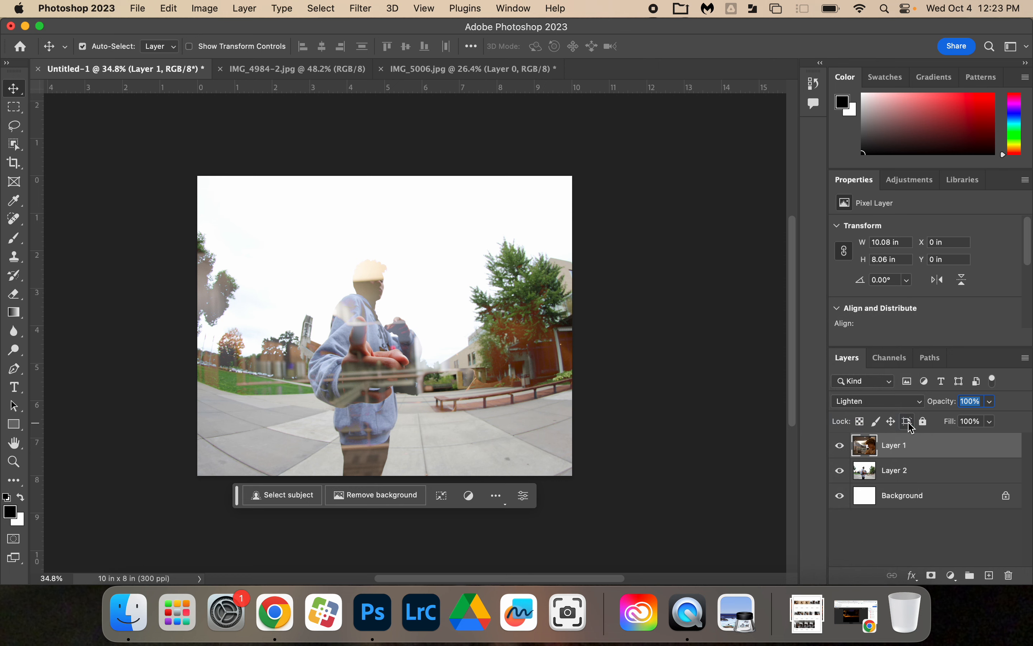
Step: Preview the further blending modes down to Hue on Layer 1, and try Overlay at 100% opacity
left_click(919, 402)
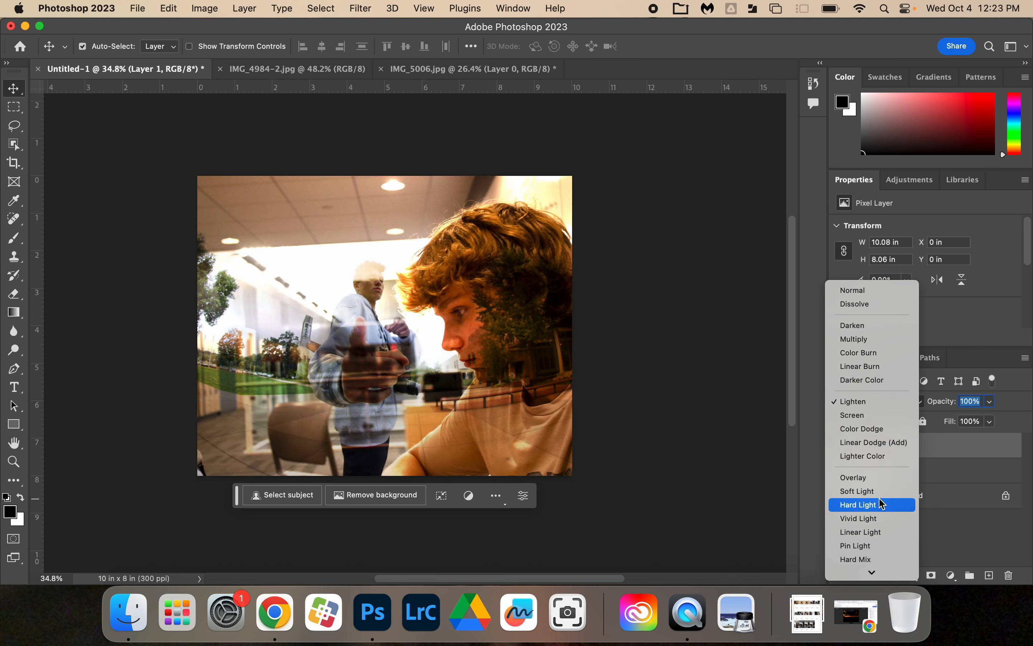
scroll(881, 528, "down", 2)
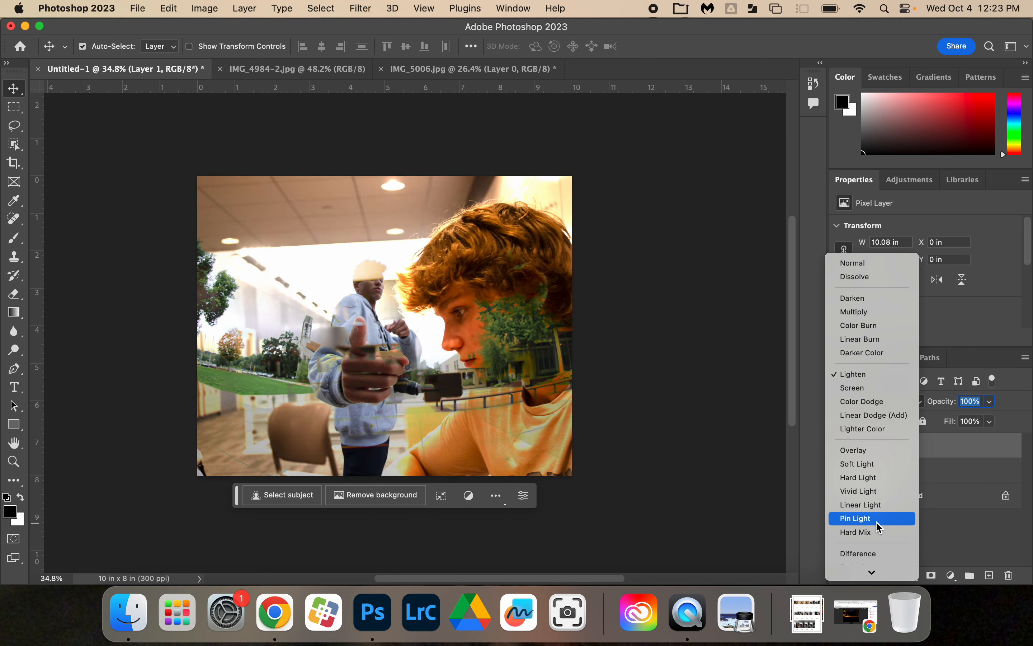
scroll(879, 526, "down", 2)
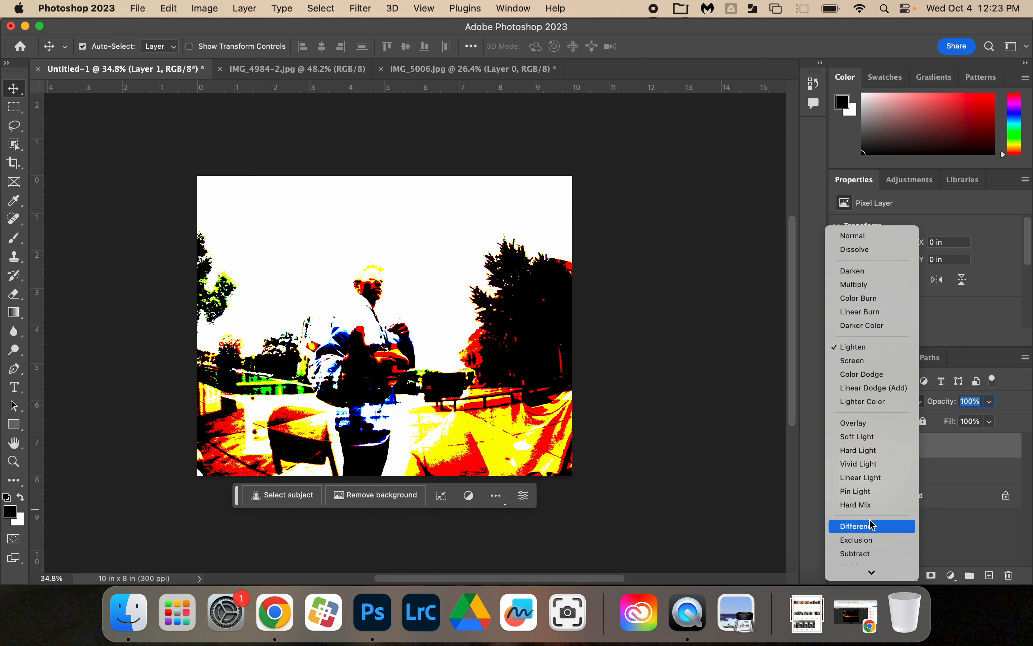
scroll(874, 525, "down", 3)
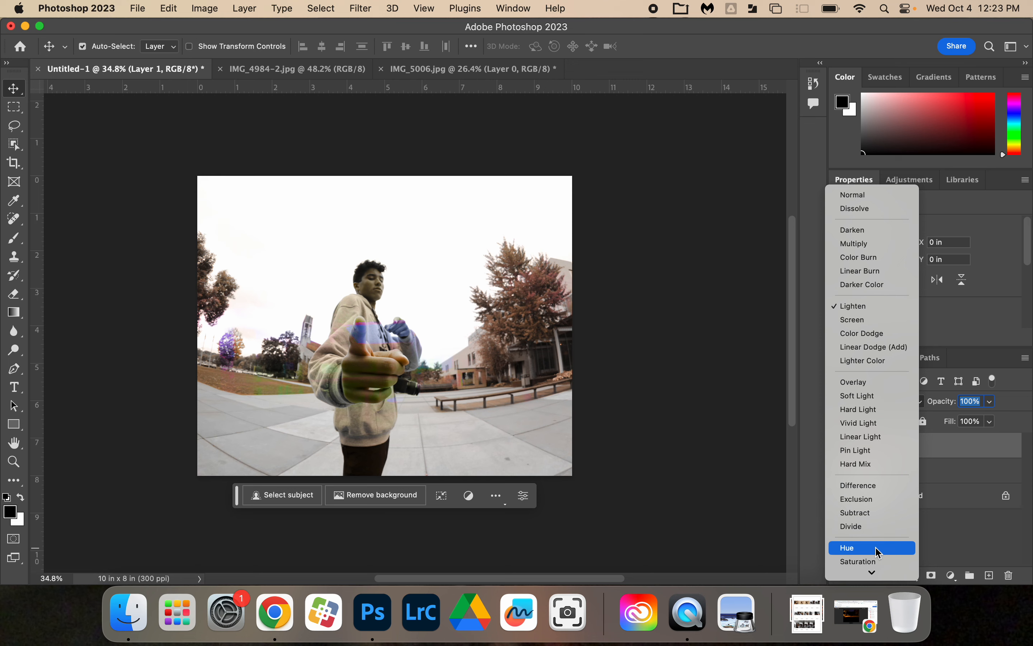
left_click(882, 382)
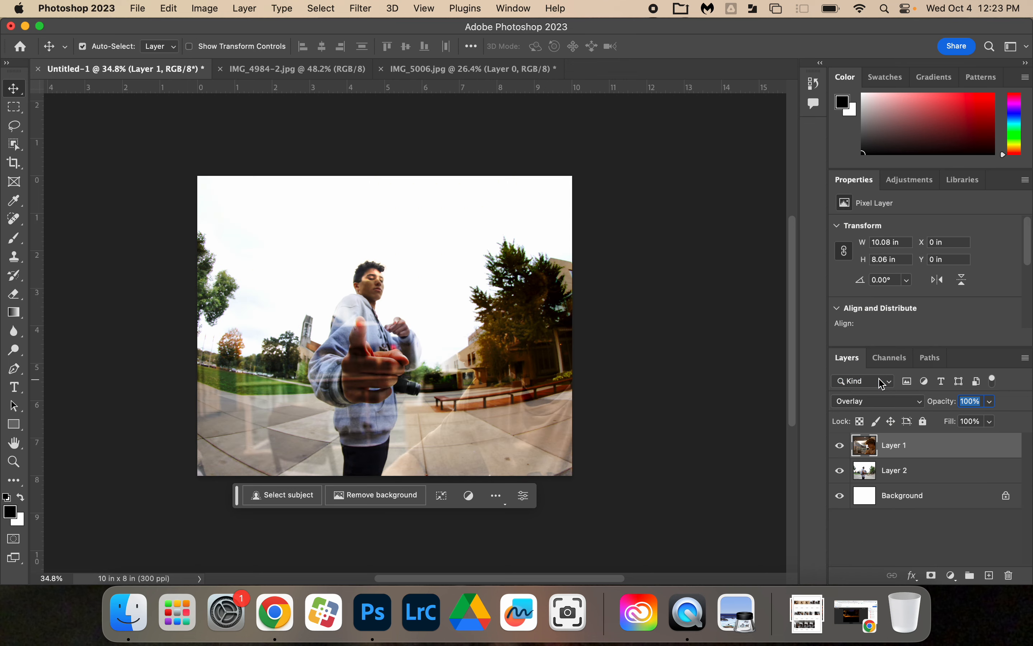
left_click(991, 401)
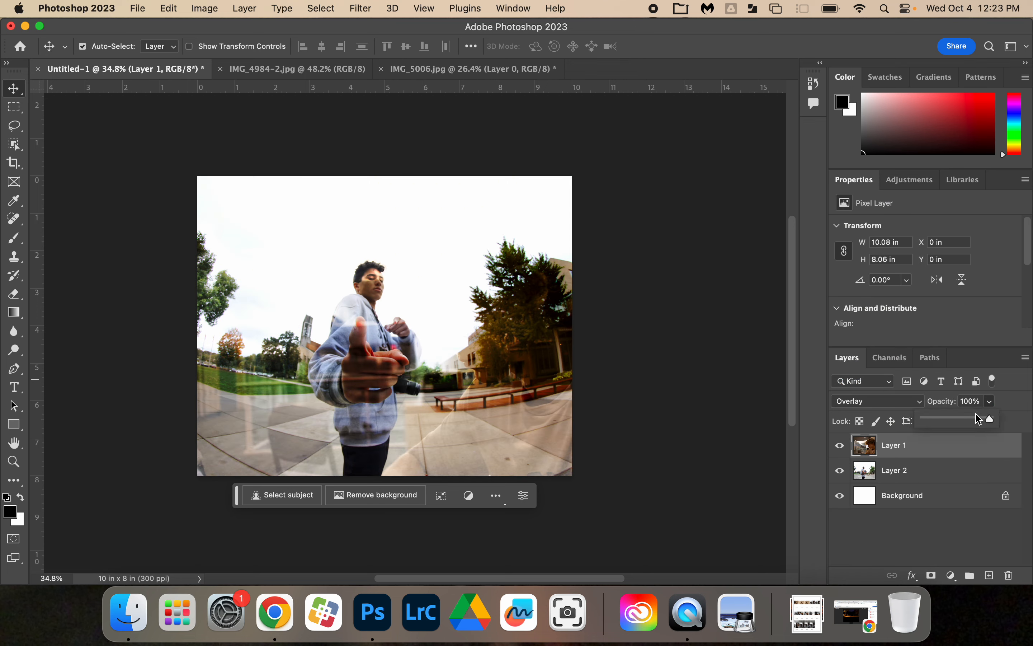
left_click_drag(980, 420, 1008, 424)
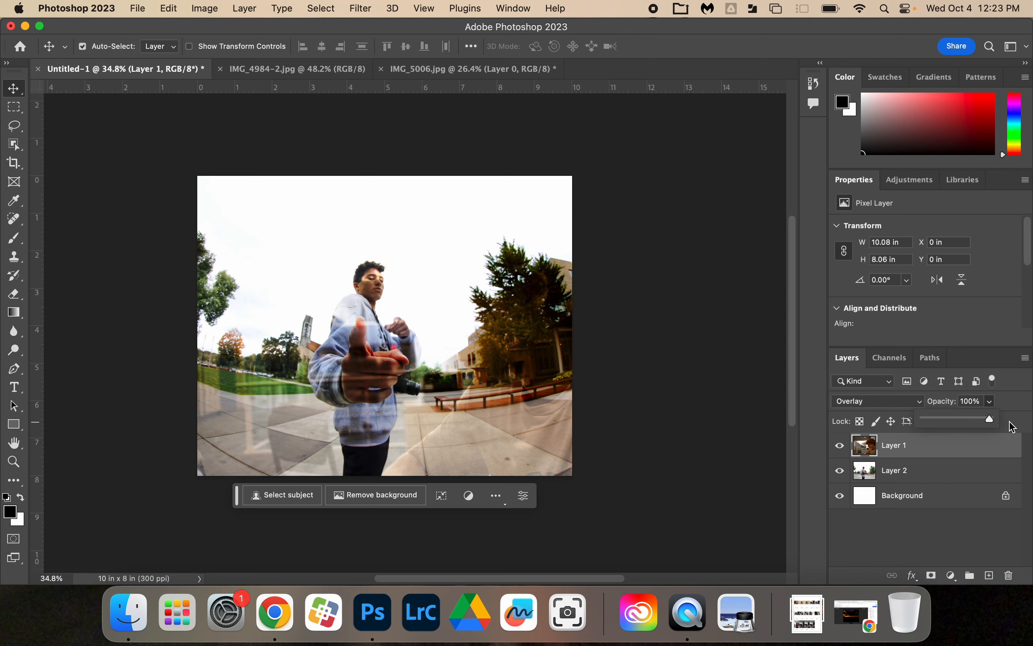
Step: Set Layer 1's blending mode to Pin Light with the opacity at 100%
left_click(913, 402)
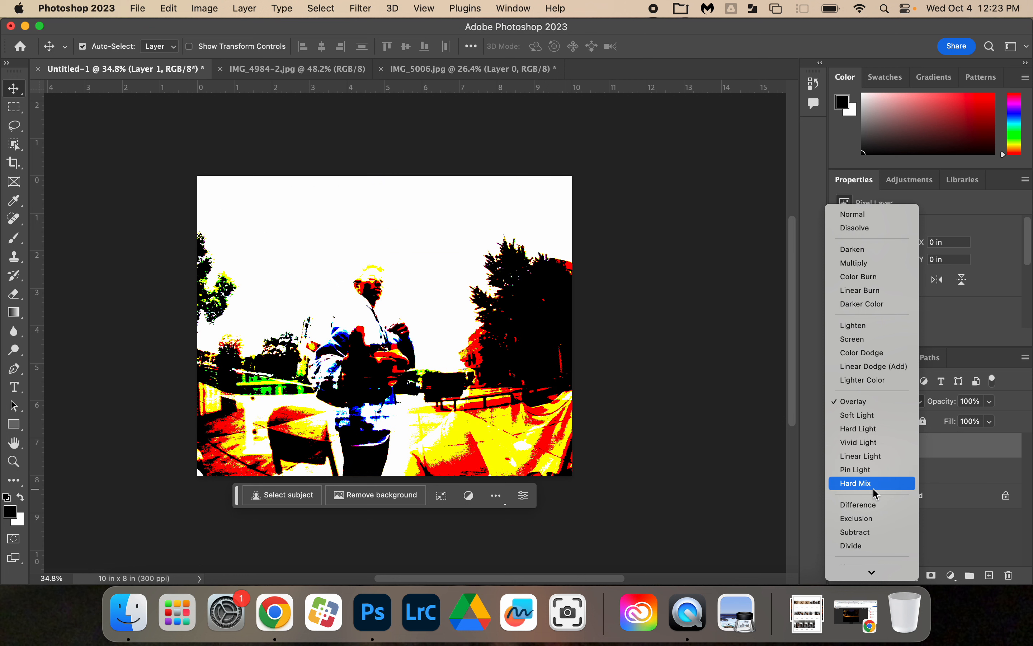
left_click(867, 470)
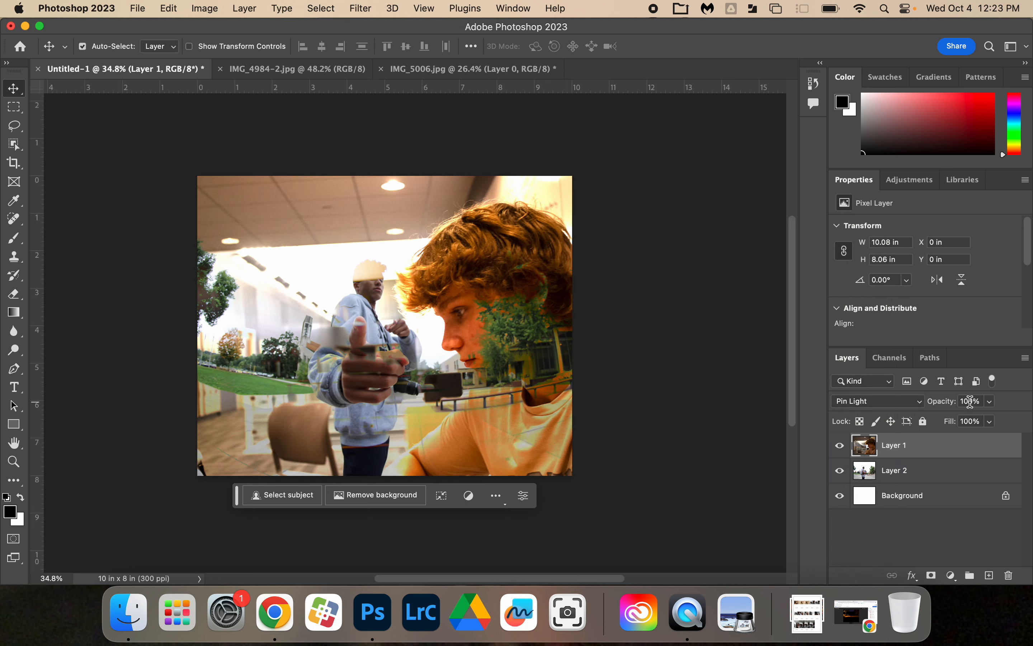
left_click(990, 401)
left_click_drag(981, 420, 1022, 422)
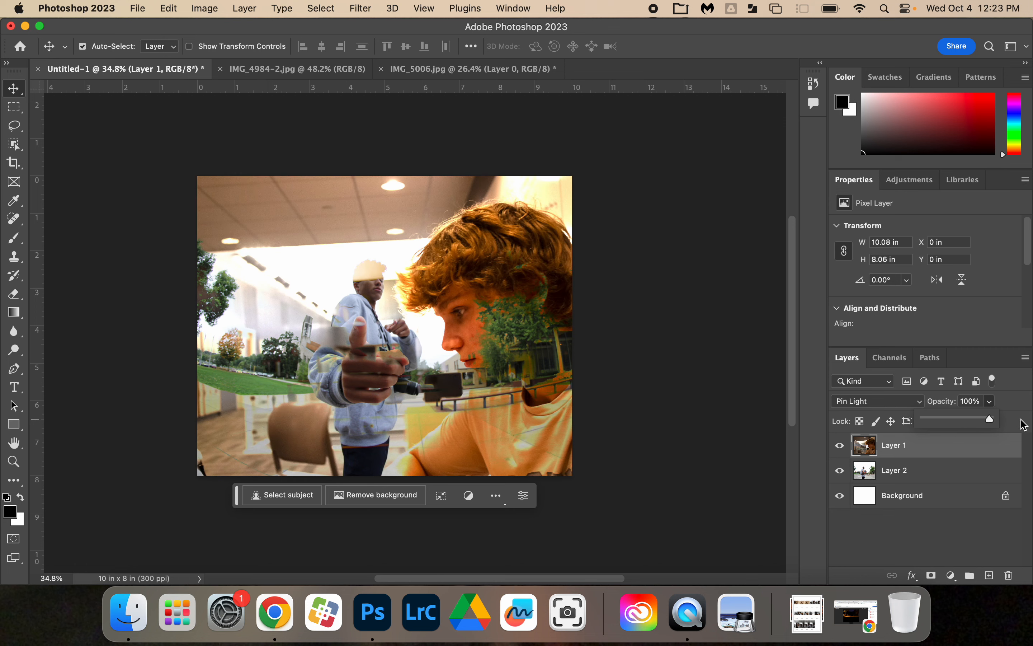
left_click(995, 402)
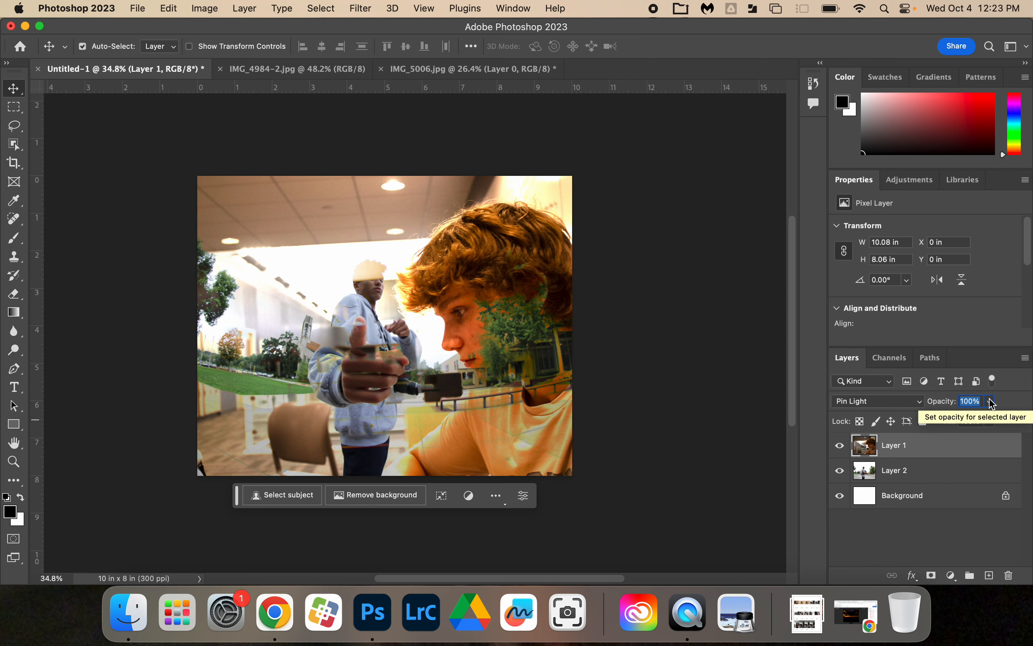
Step: Start saving a copy of the blended document and choose JPEG as its format
left_click(136, 2)
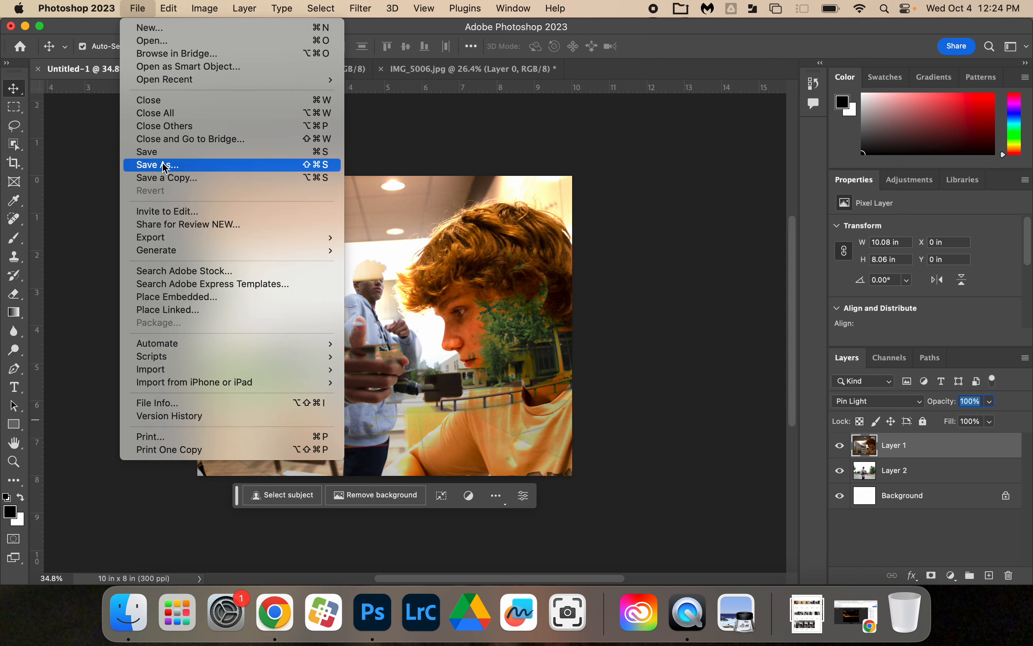
left_click(165, 166)
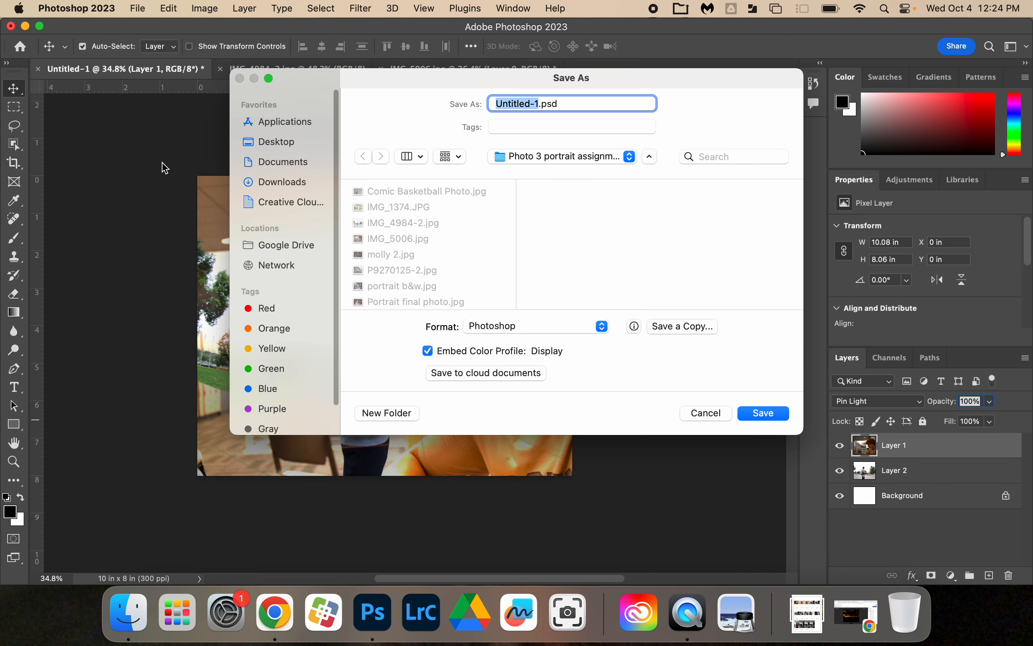
left_click(603, 327)
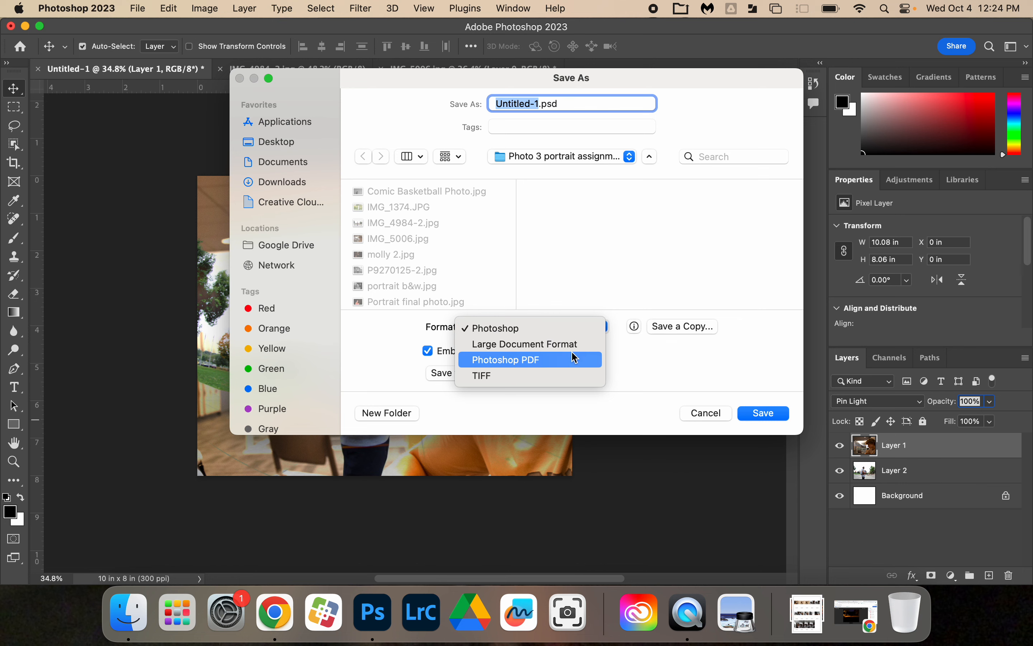
left_click(653, 365)
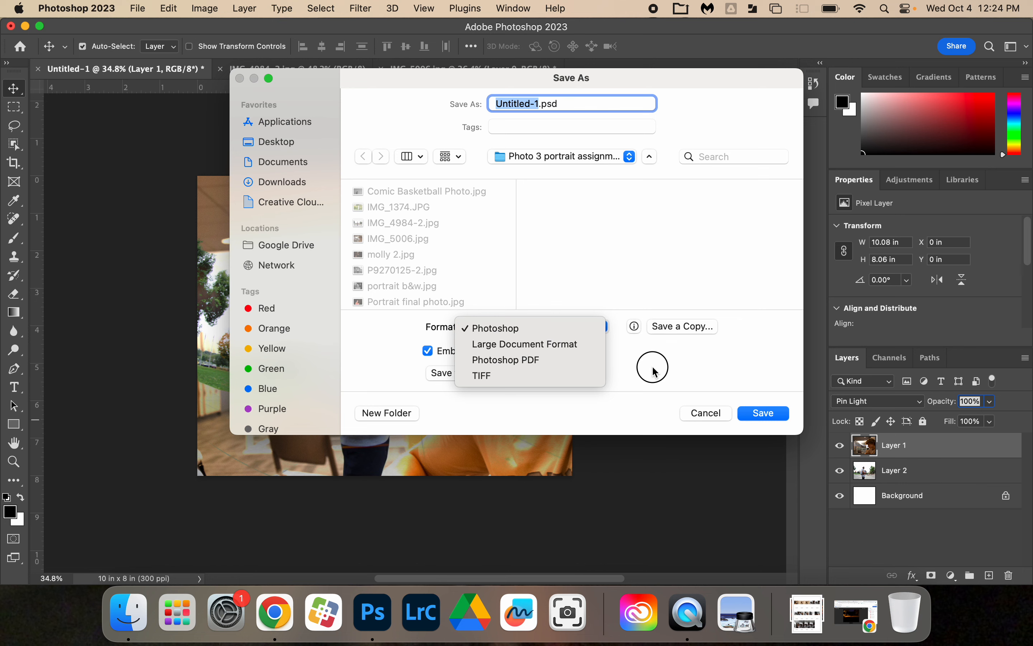
left_click(694, 325)
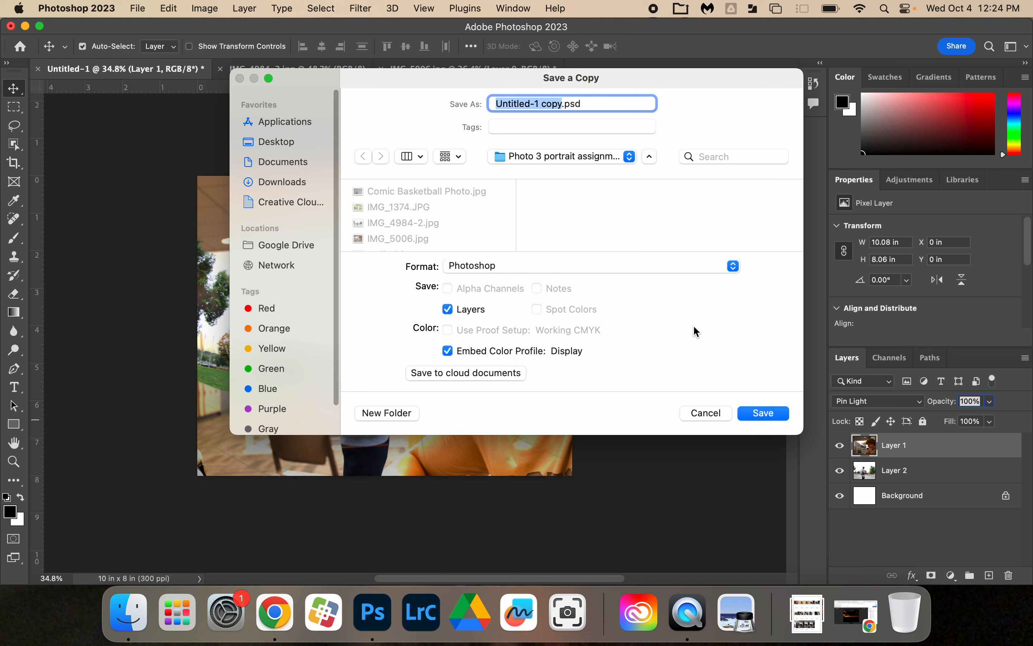
left_click(733, 266)
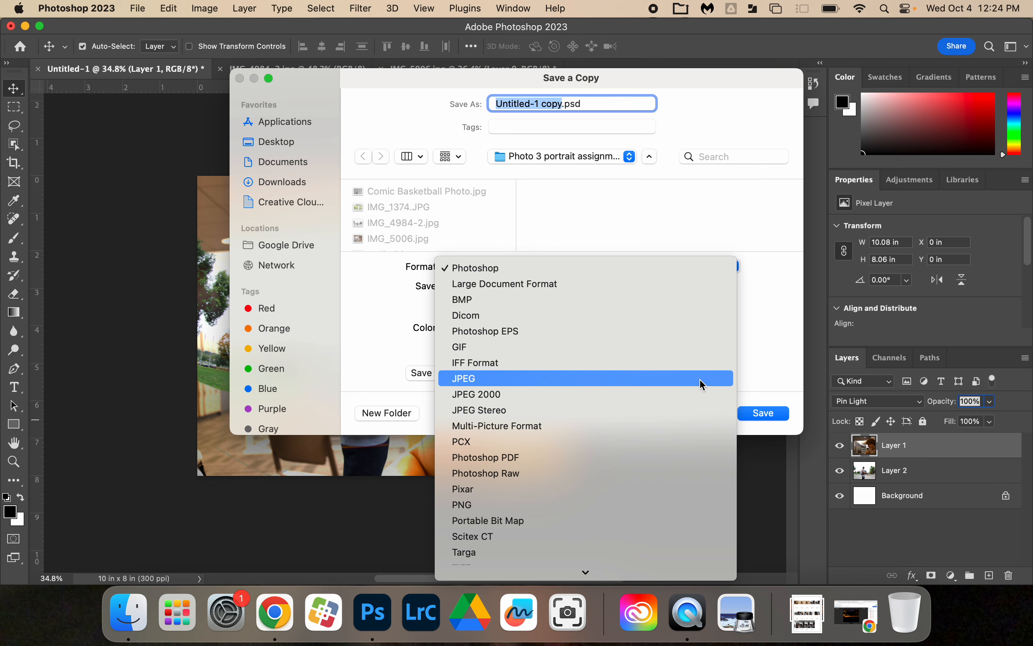
left_click(703, 379)
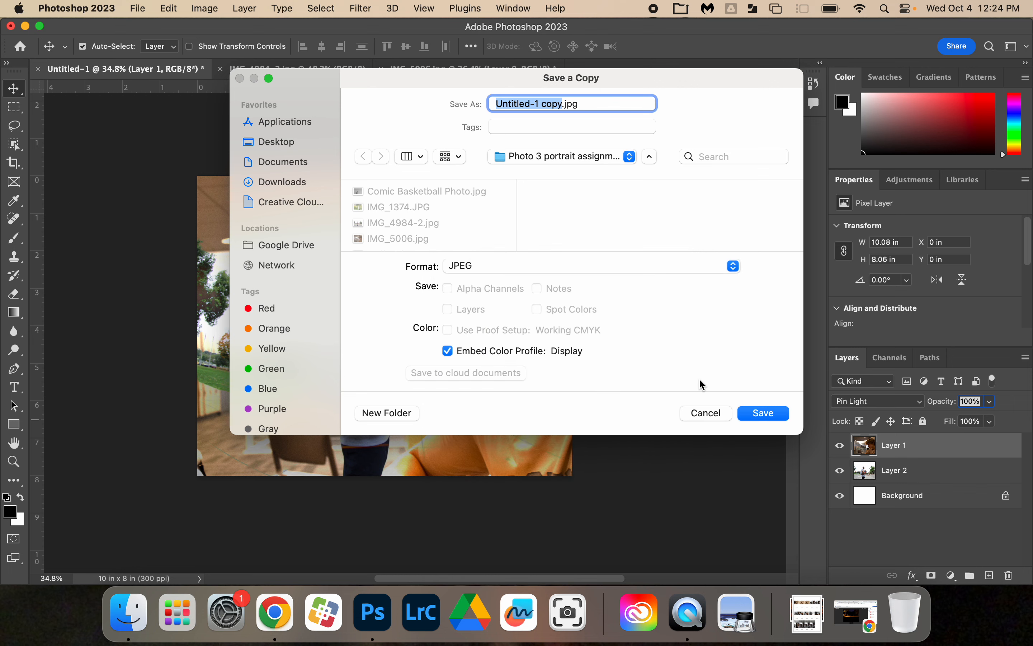
Step: Name the copy Multiple Exposure and save it in the Photo 3 portrait assignment folder
type("Multiple ")
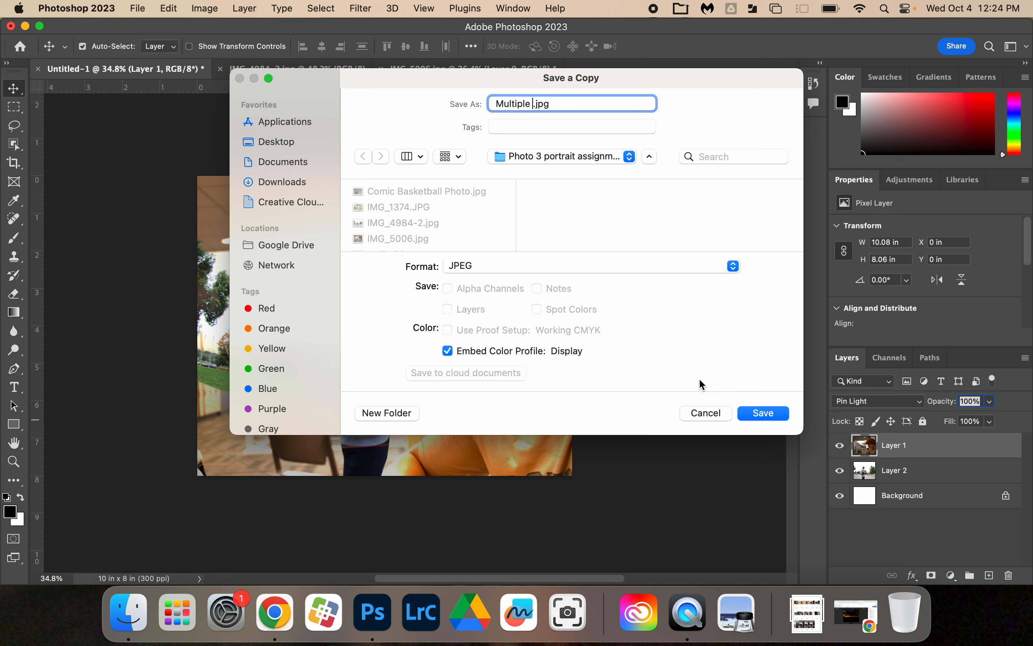
type("Exposure")
left_click(649, 159)
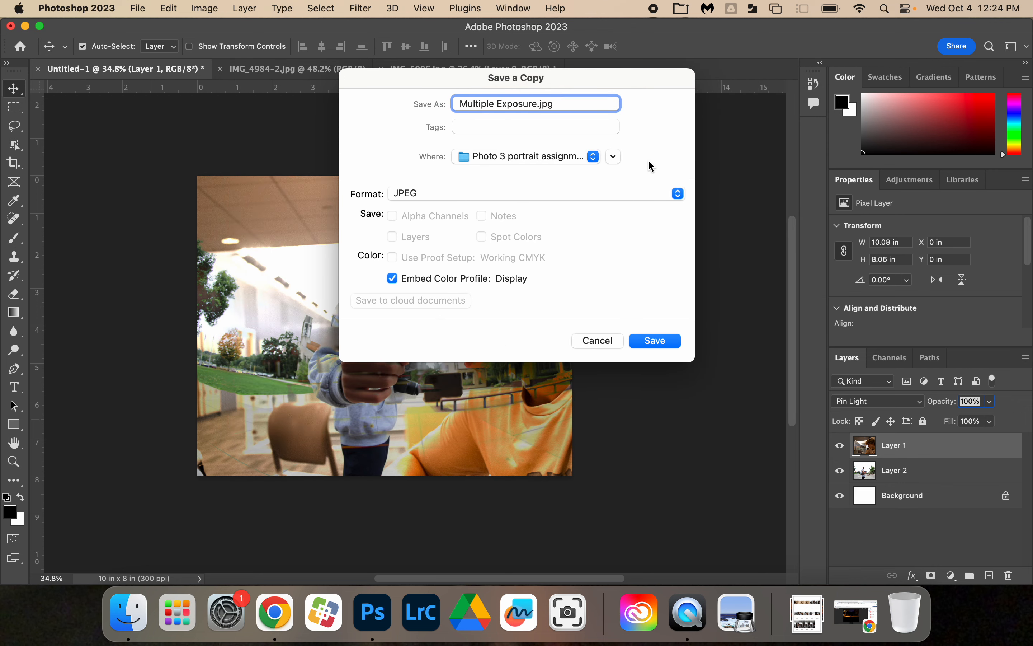
left_click(615, 156)
left_click(609, 159)
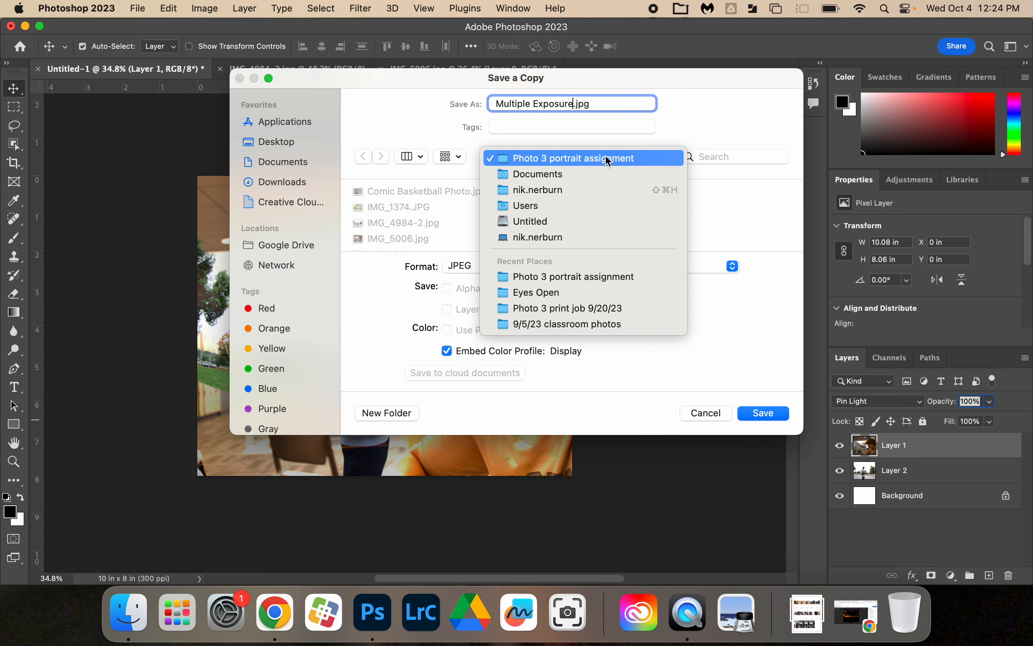
left_click(660, 163)
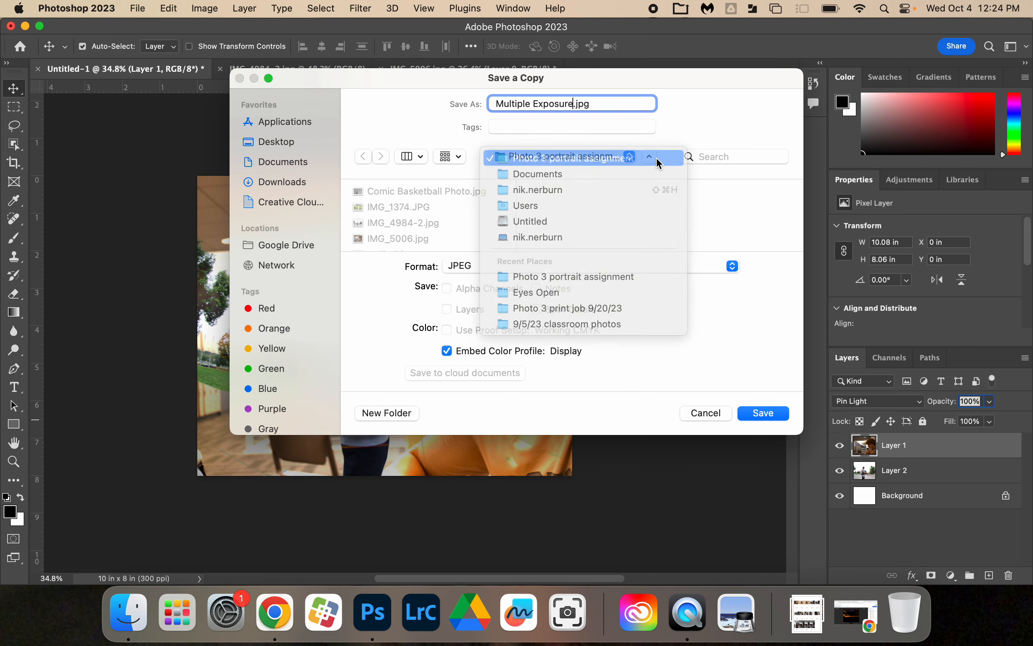
left_click(765, 414)
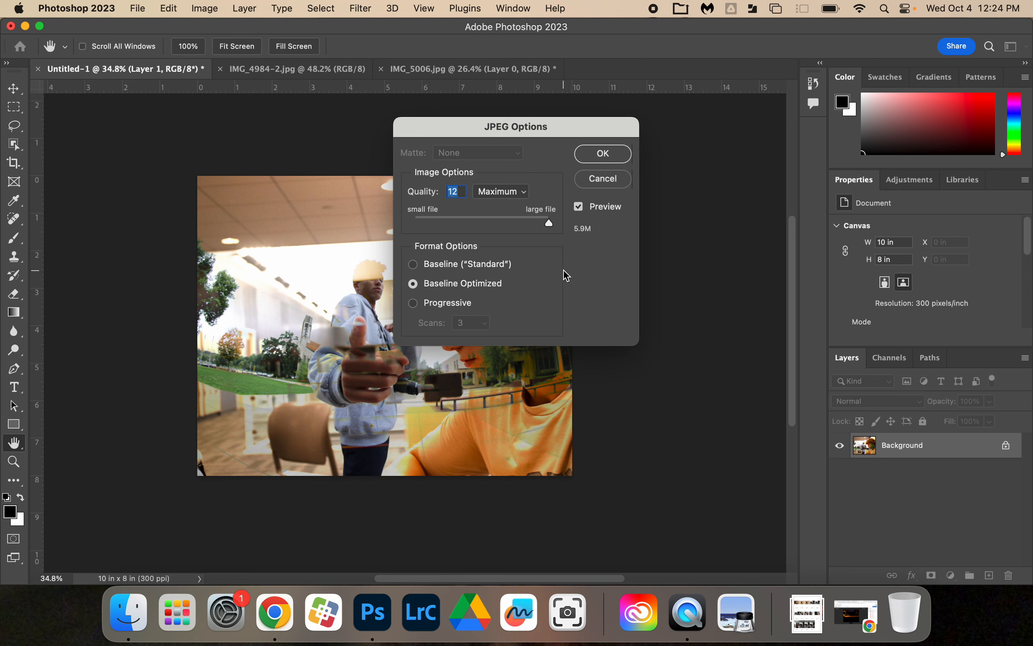
Step: Set the JPEG quality to 7 (Medium), keep Baseline Optimized, and confirm the export
left_click_drag(550, 222, 479, 224)
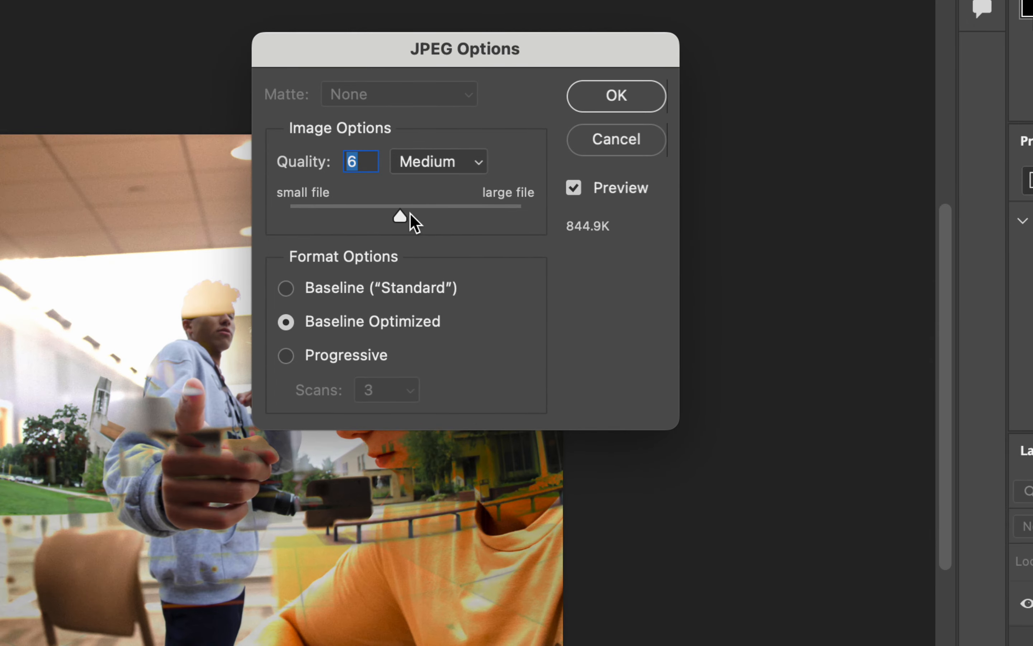
left_click_drag(481, 222, 491, 220)
mouse_move(421, 211)
left_mouse_down()
mouse_move(455, 210)
mouse_move(423, 211)
left_mouse_up()
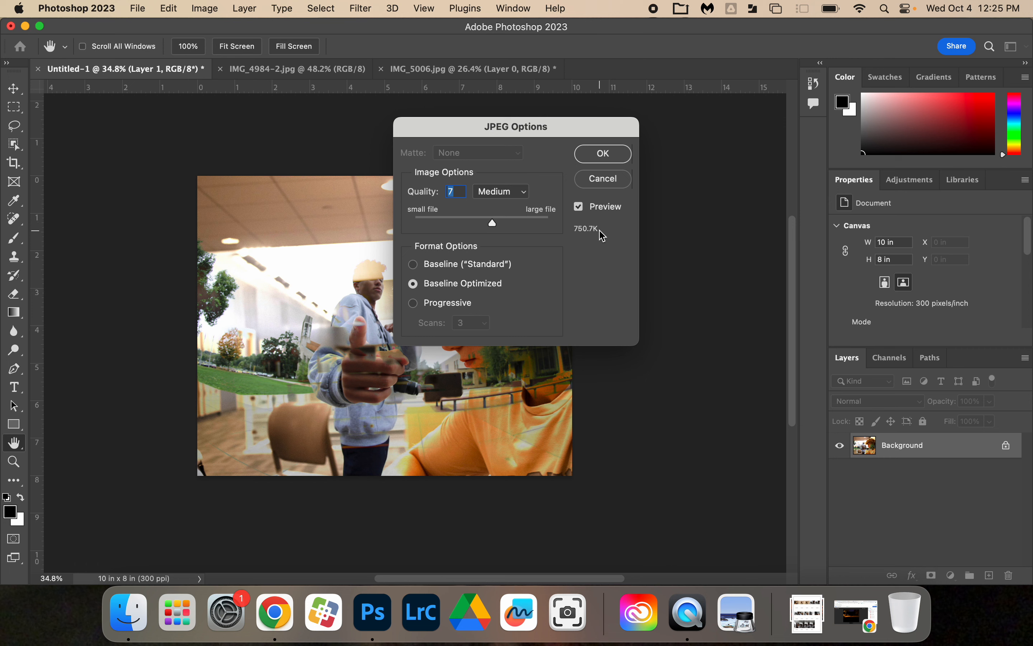
left_click(603, 154)
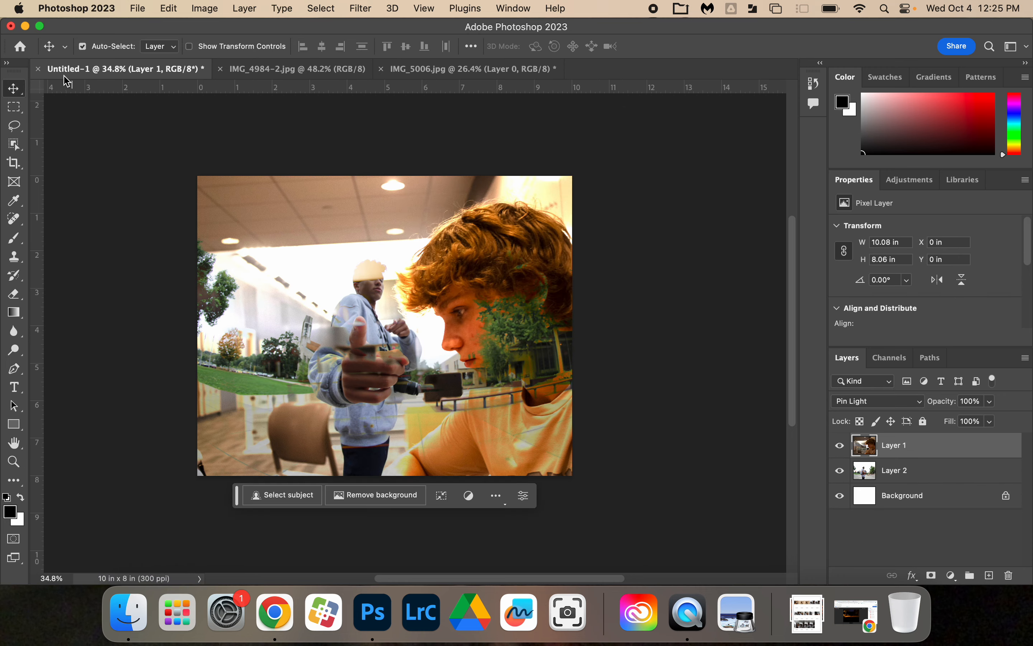
Step: Switch to Finder and open Multiple Exposure.jpg from the Photo 3 portrait assignment folder in Documents to view the saved image
left_click(25, 27)
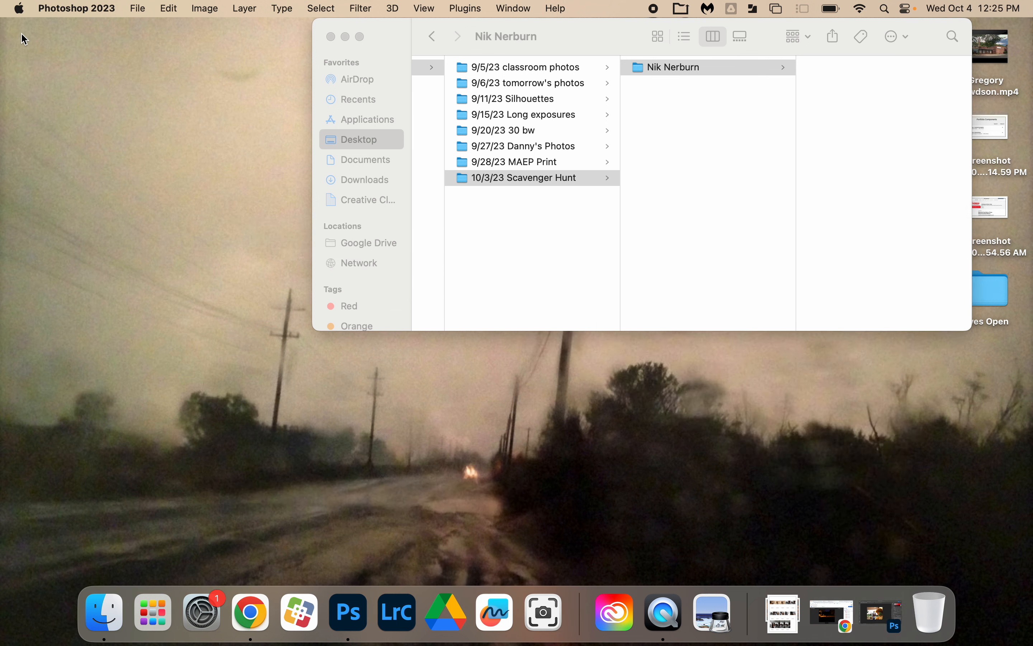
left_click(611, 228)
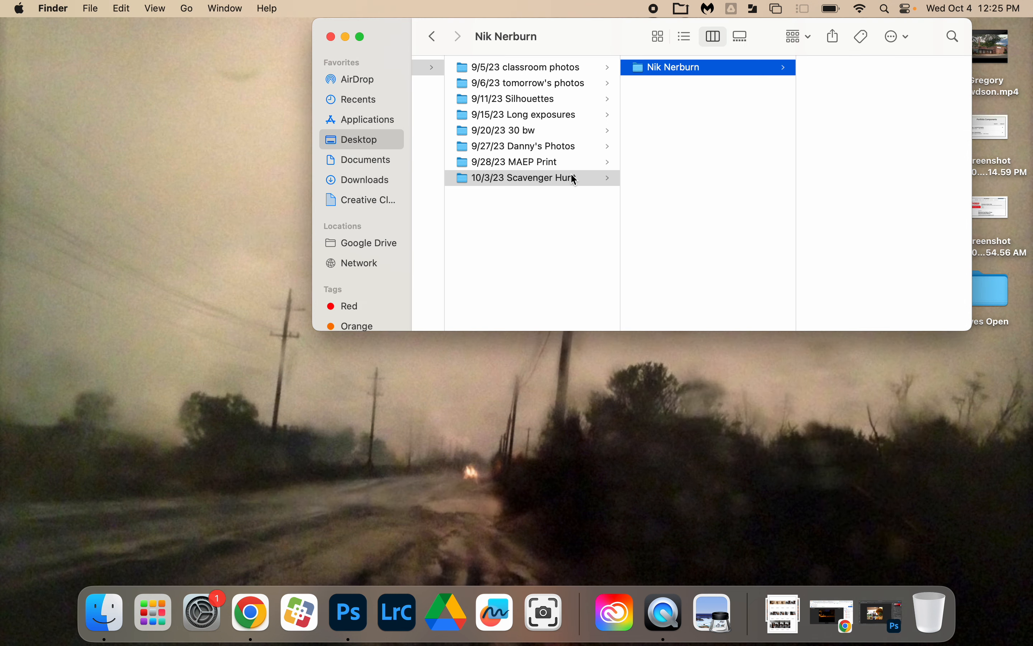
scroll(575, 180, "left", 5)
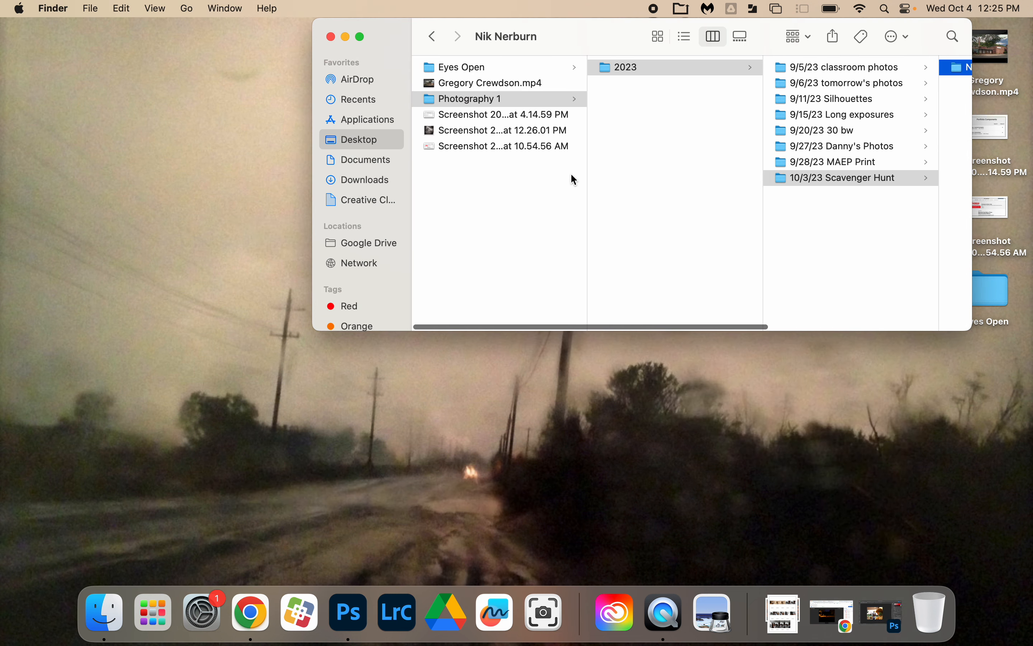
left_click(367, 163)
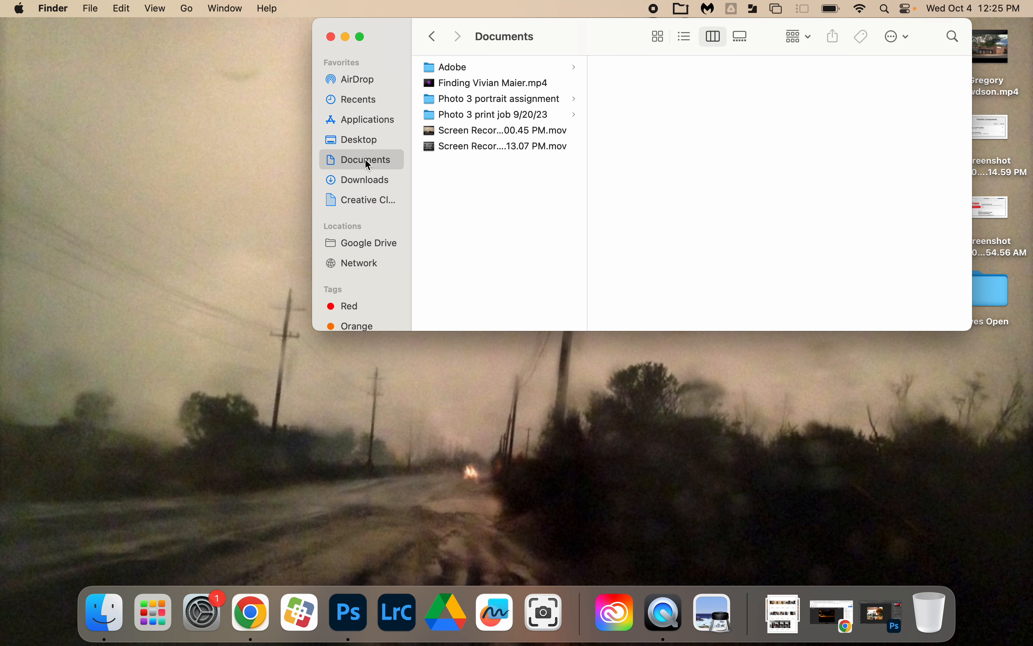
left_click(496, 114)
left_click(504, 100)
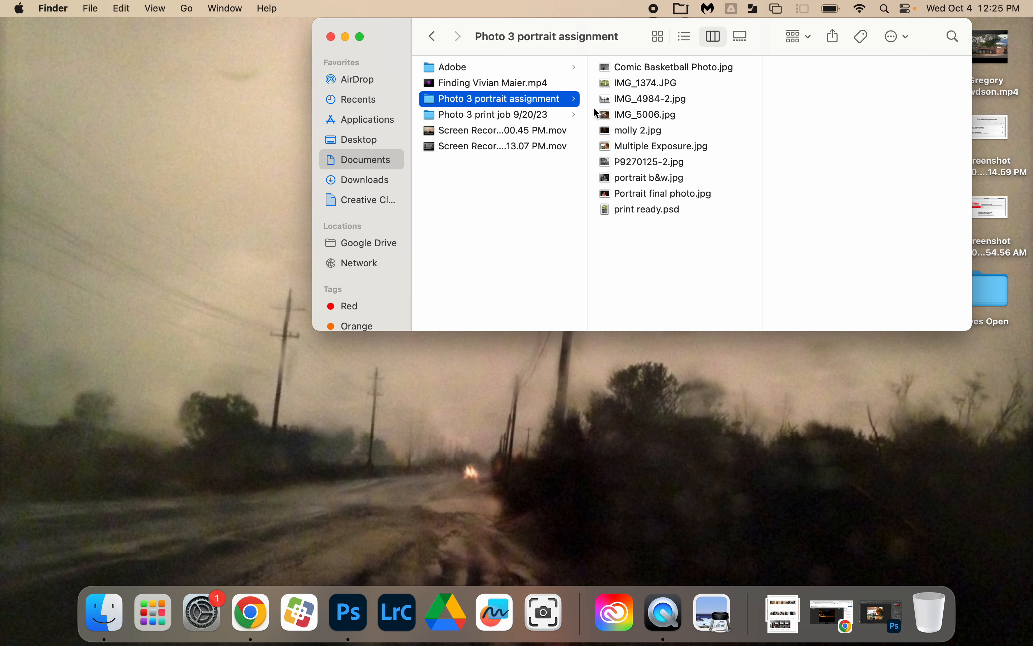
double_click(683, 147)
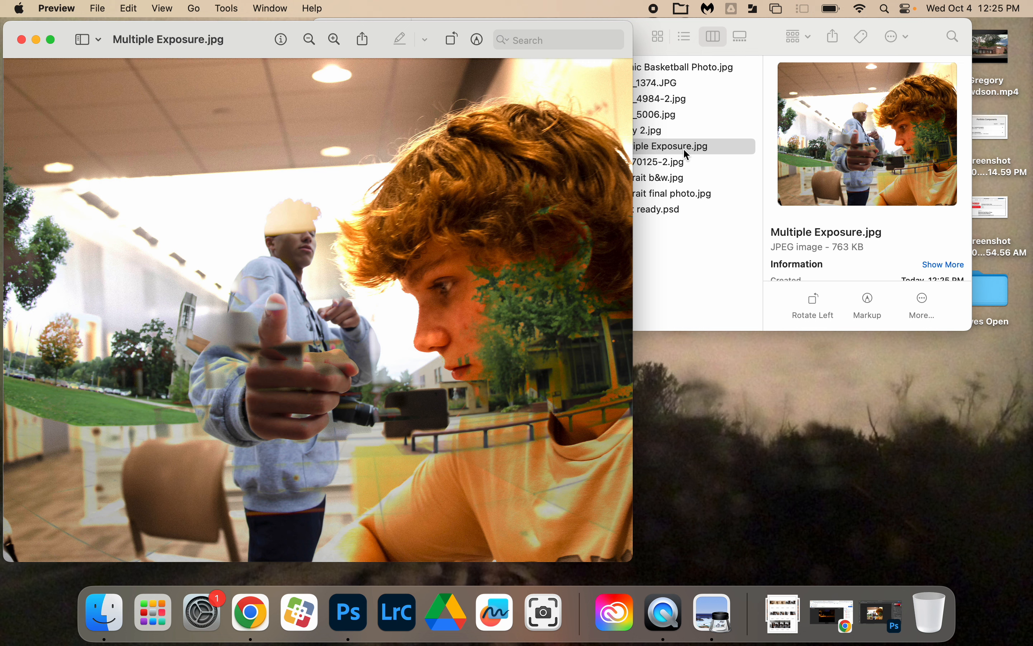
left_click(663, 611)
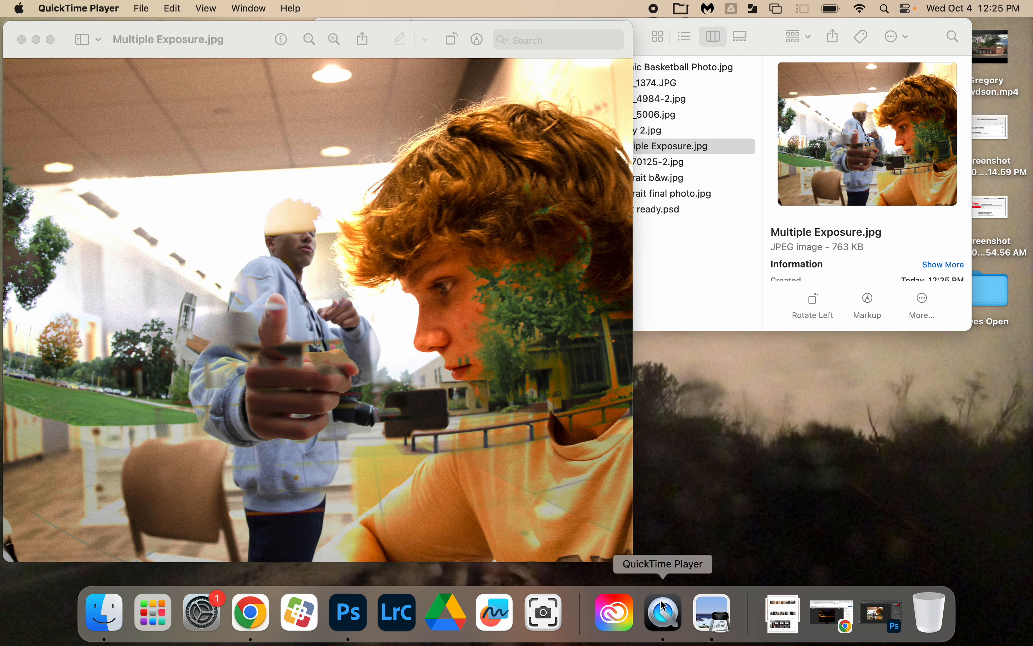
left_click(152, 8)
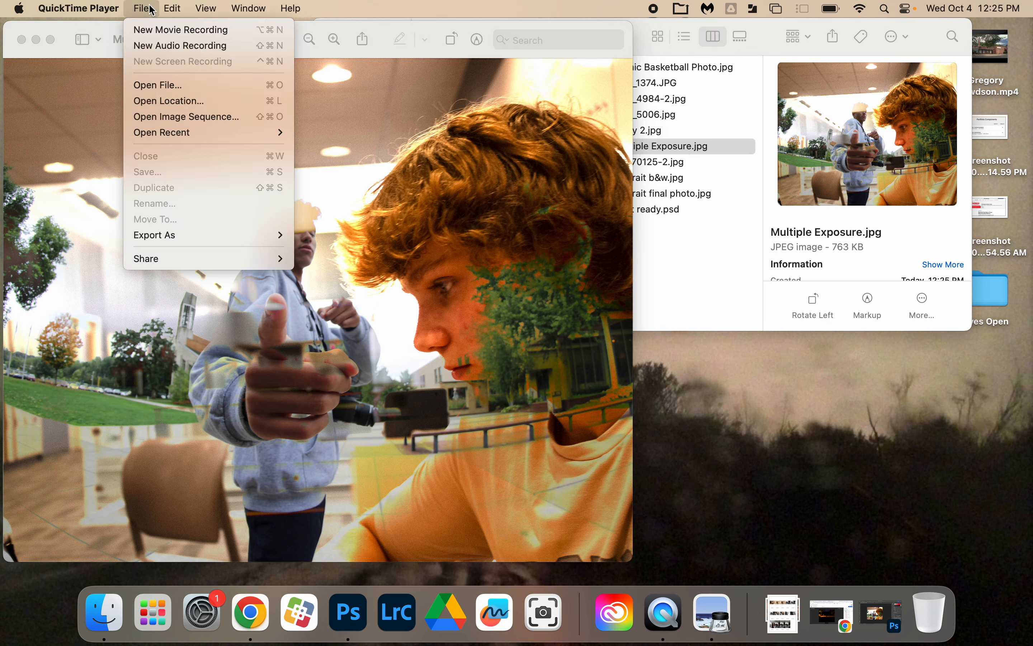
left_click(182, 5)
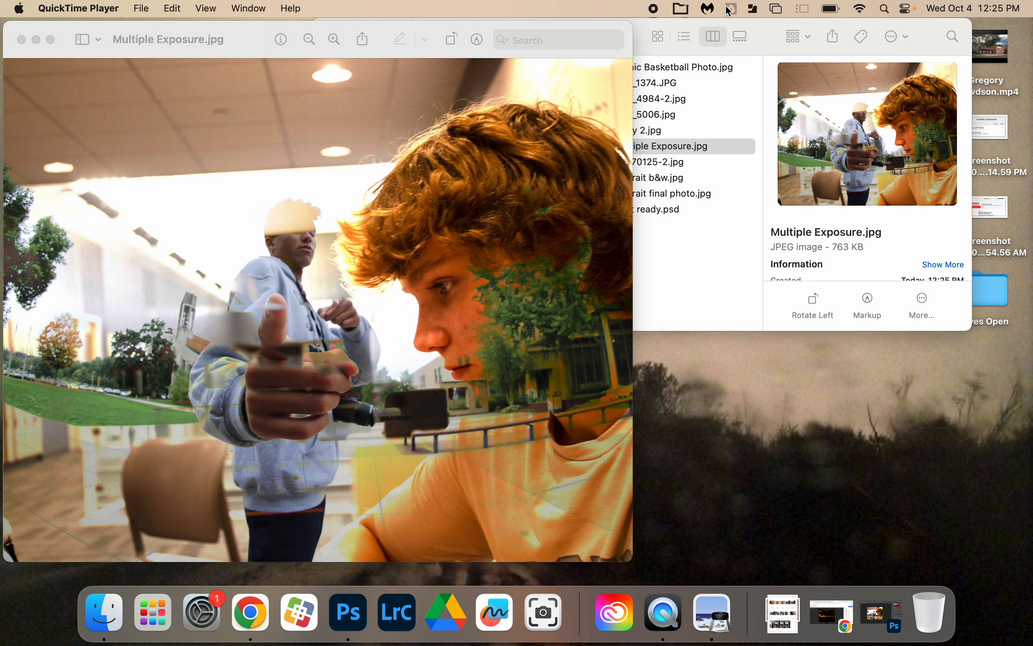